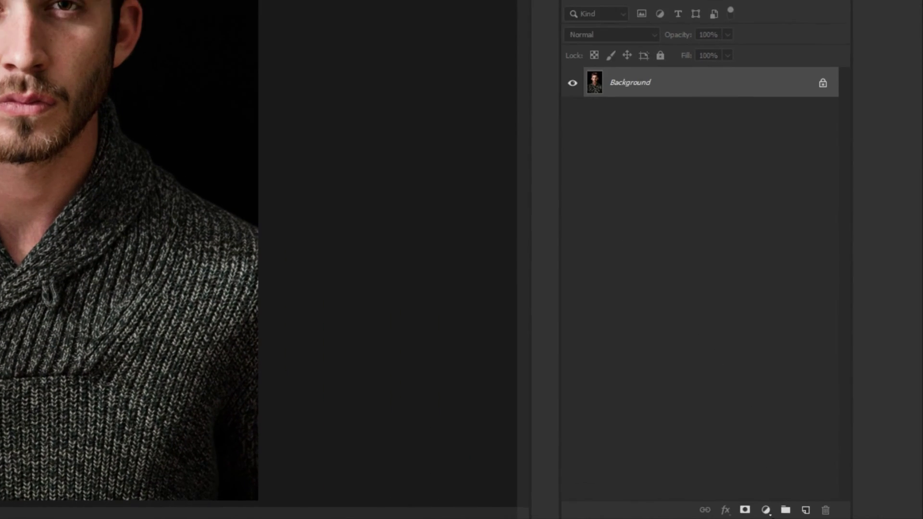
# - Add a Gradient Fill layer and bring up the colour picker for its left colour stop
pyautogui.click(822, 513)
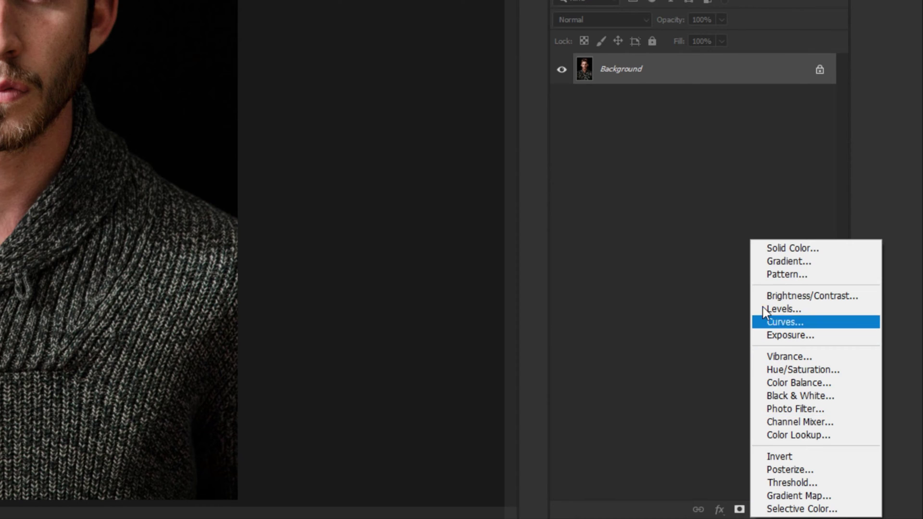
pyautogui.click(771, 264)
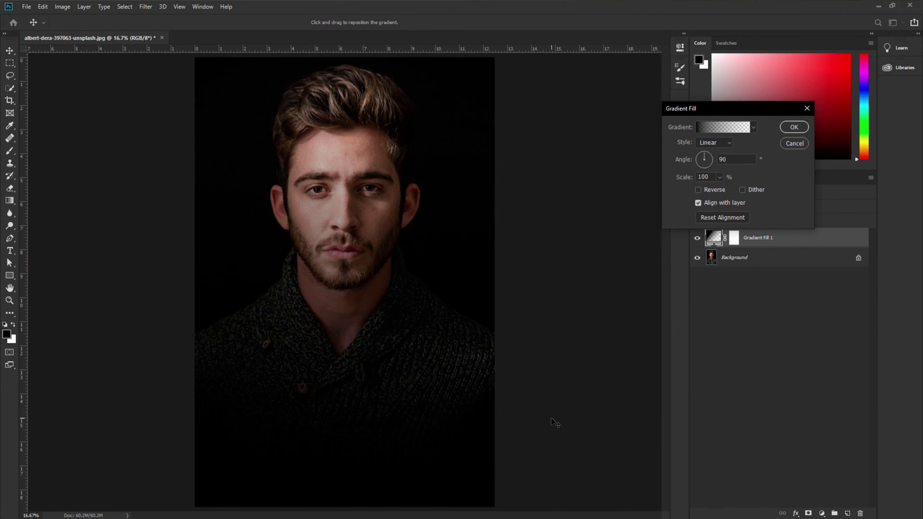
pyautogui.click(727, 128)
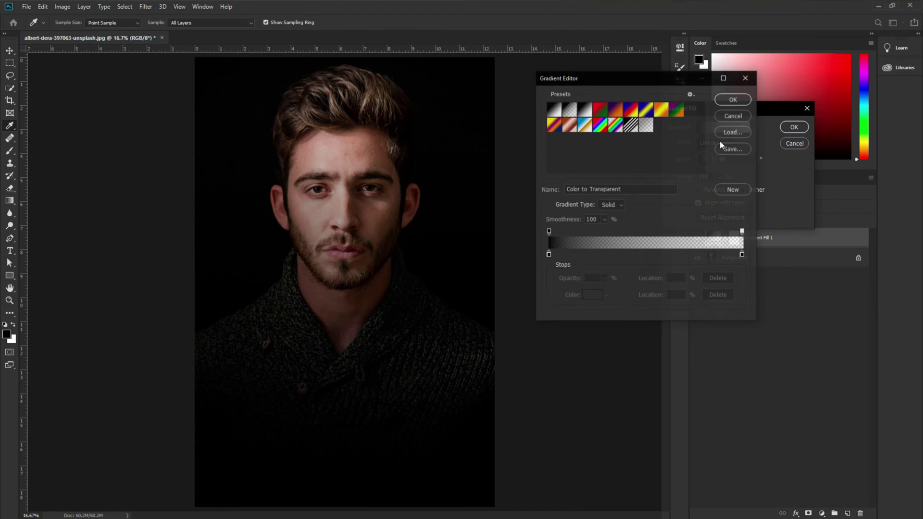
pyautogui.click(548, 255)
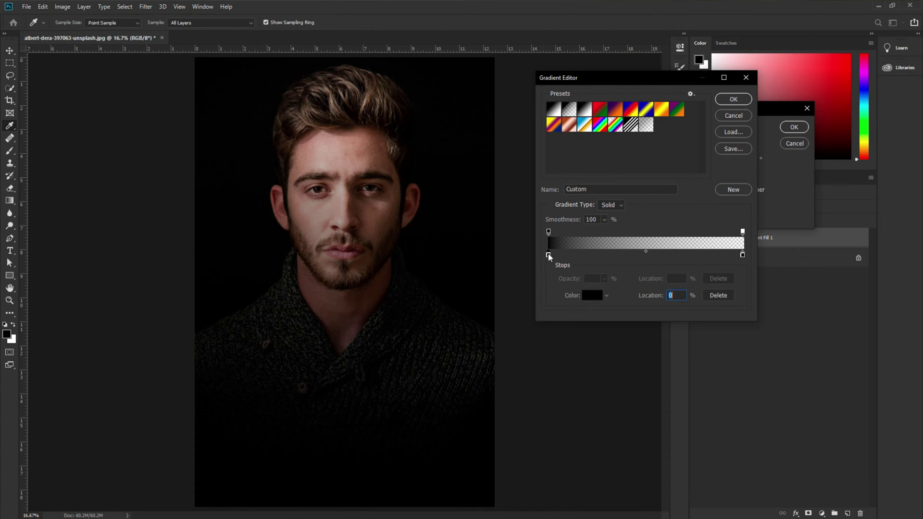
pyautogui.doubleClick(549, 255)
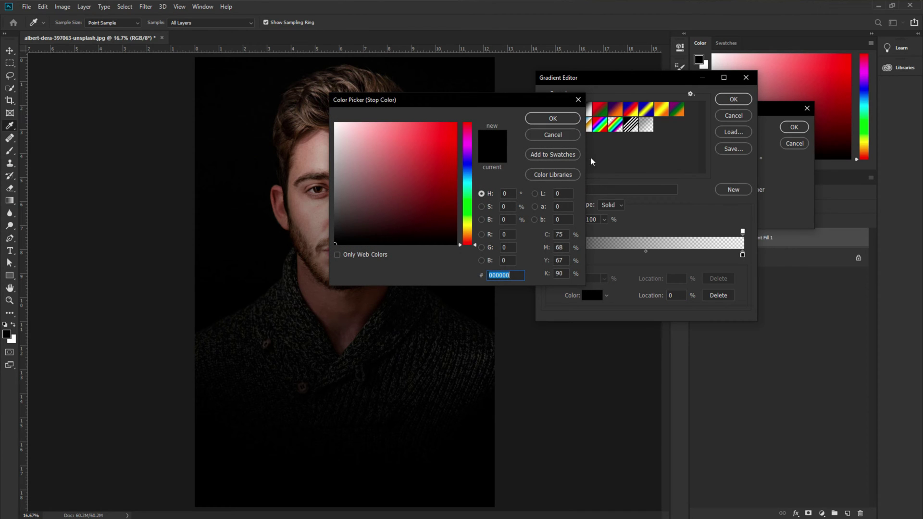
pyautogui.click(566, 136)
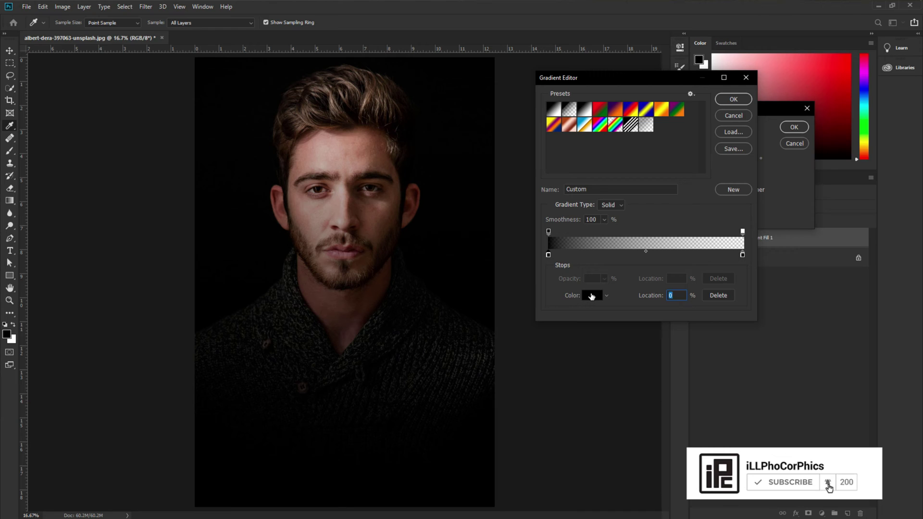
pyautogui.click(591, 295)
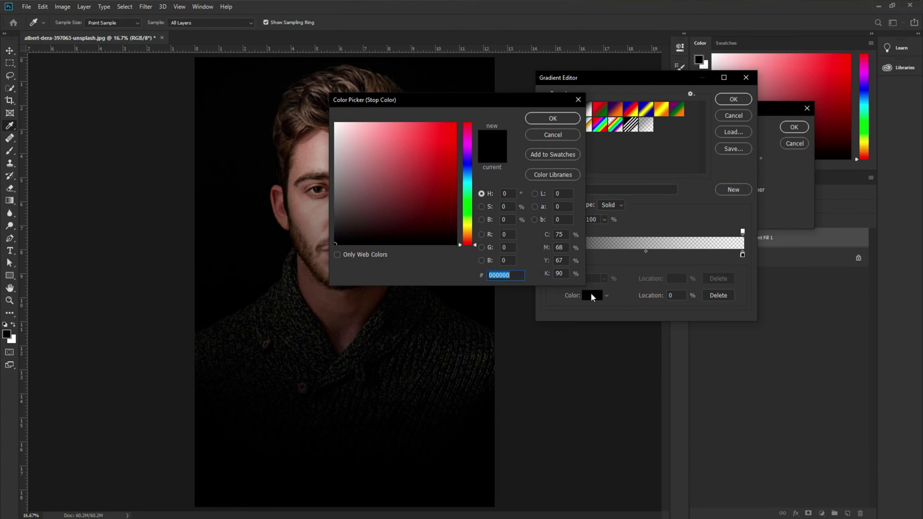
# - Set the starting stop colour to cyan 21aeff and copy its hex value
pyautogui.click(428, 121)
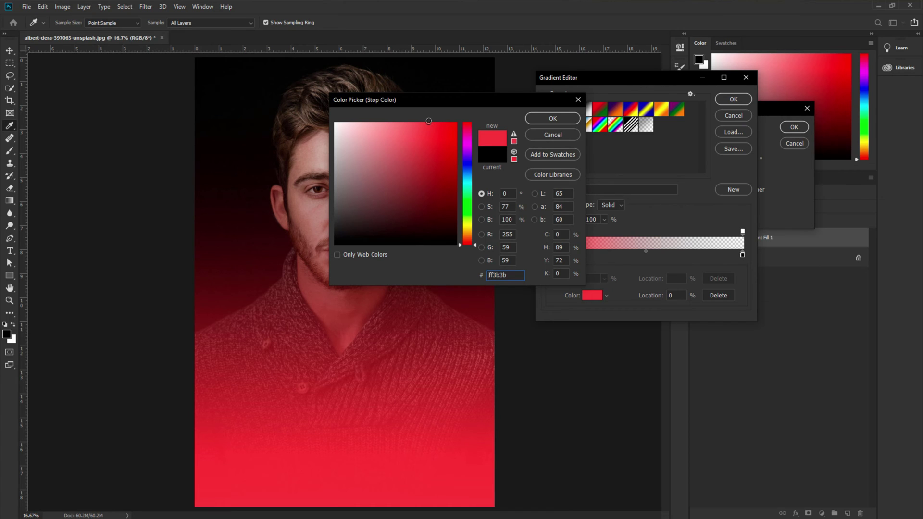
pyautogui.click(467, 175)
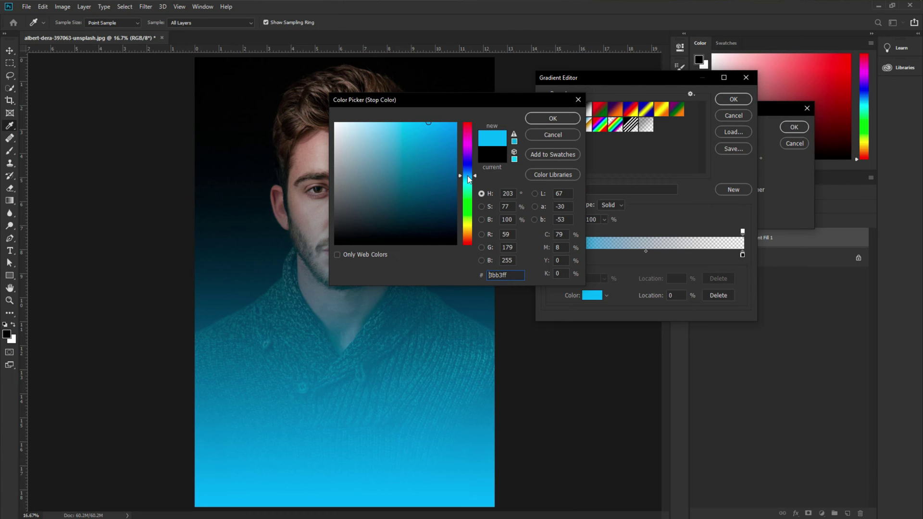
pyautogui.moveTo(467, 175); pyautogui.dragTo(468, 177)
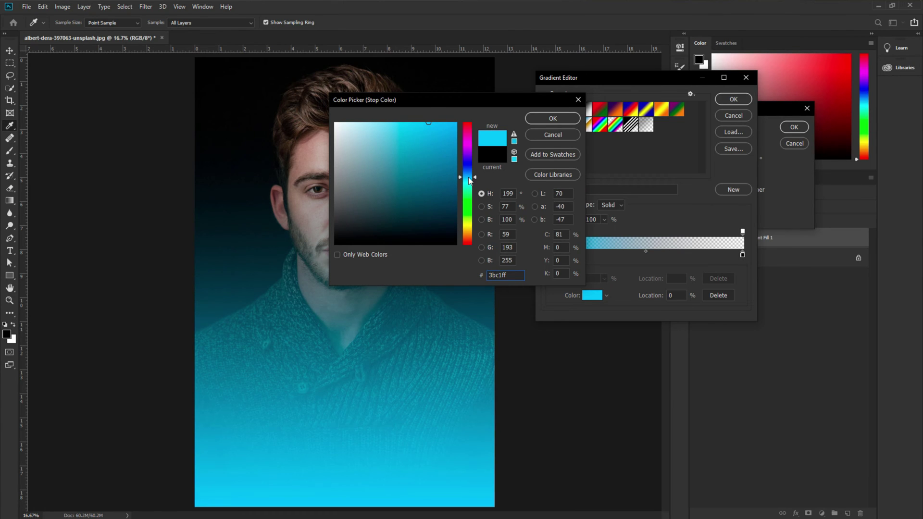
pyautogui.moveTo(470, 181); pyautogui.dragTo(465, 182)
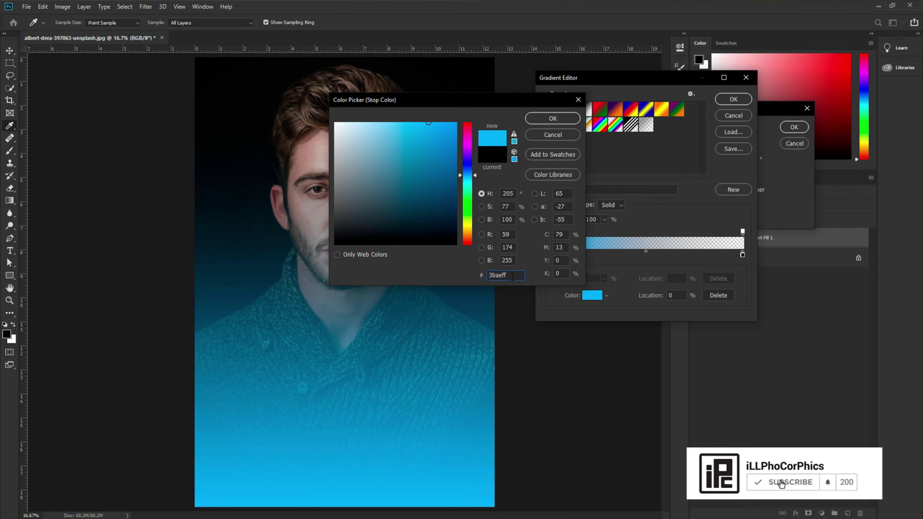
pyautogui.moveTo(506, 276); pyautogui.dragTo(490, 278)
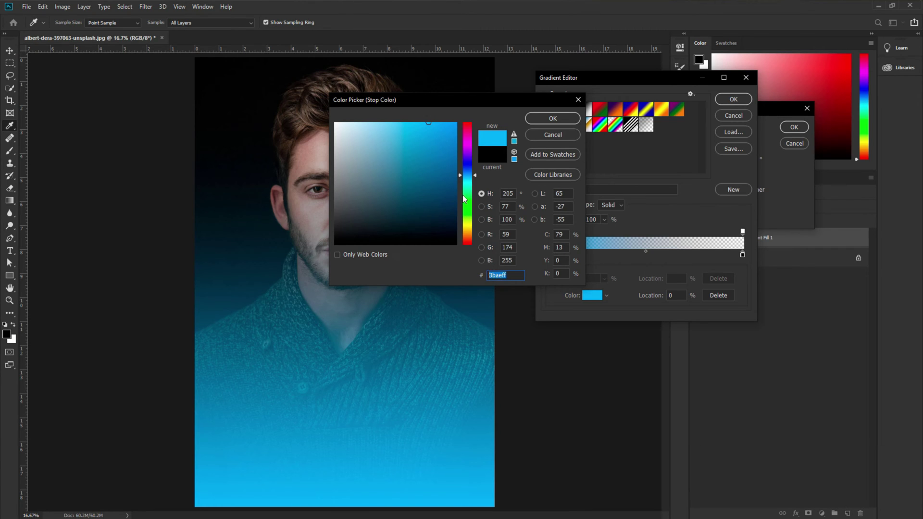
pyautogui.moveTo(427, 129); pyautogui.dragTo(441, 122)
pyautogui.click(468, 176)
pyautogui.rightClick(498, 275)
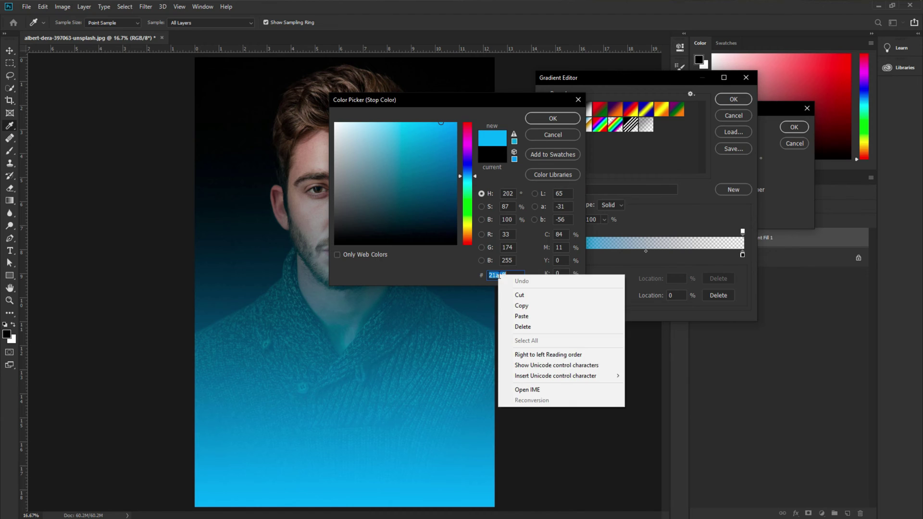
pyautogui.click(527, 310)
pyautogui.click(538, 119)
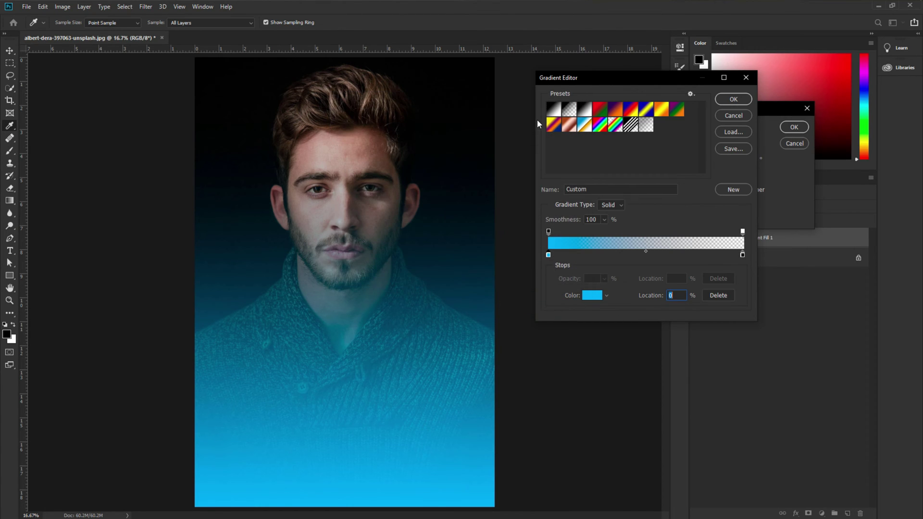
# - Paste 21aeff into the right colour stop so it matches the cyan
pyautogui.click(742, 255)
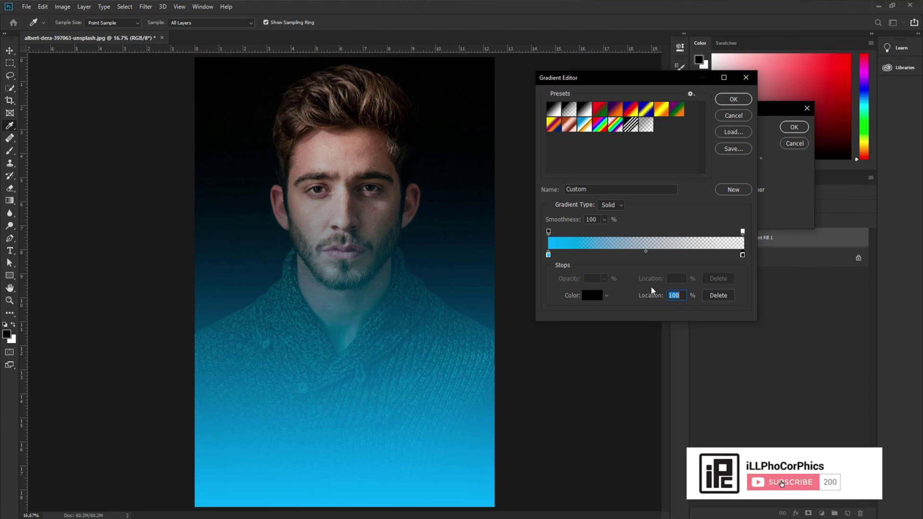
pyautogui.click(594, 296)
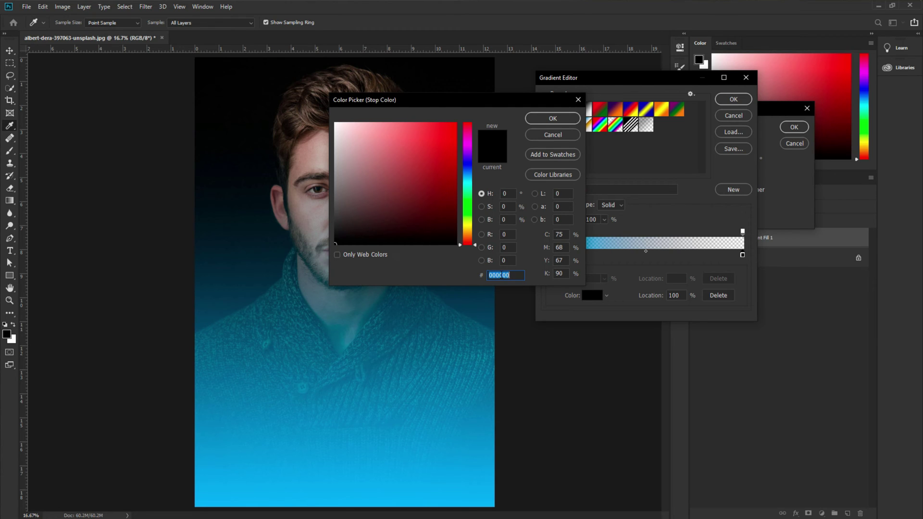
pyautogui.rightClick(500, 275)
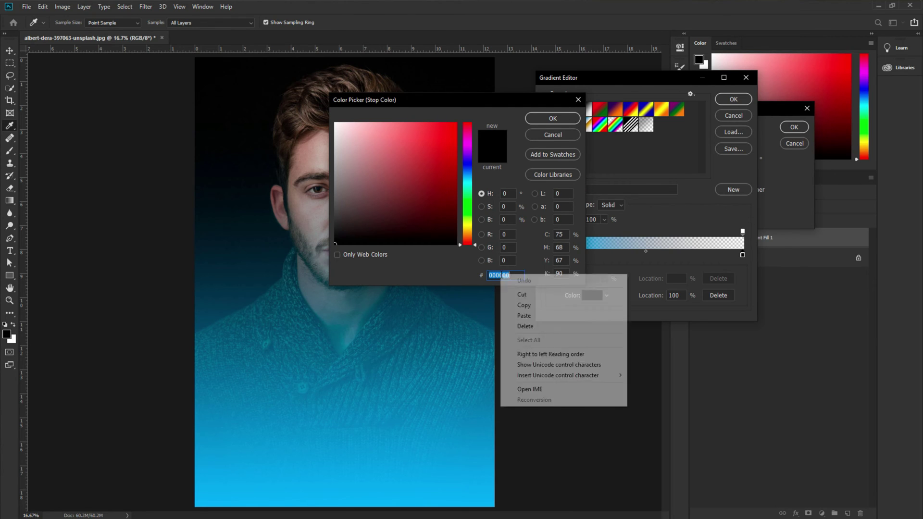
pyautogui.click(528, 316)
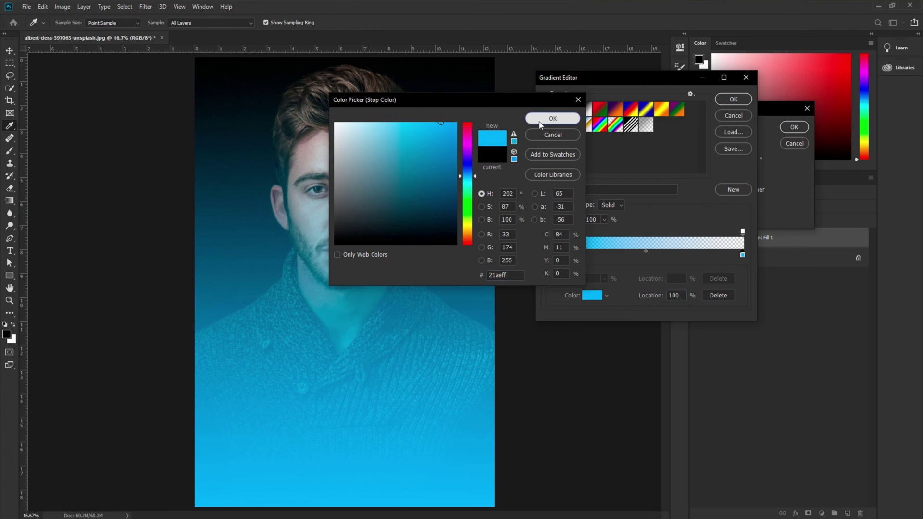
pyautogui.click(551, 119)
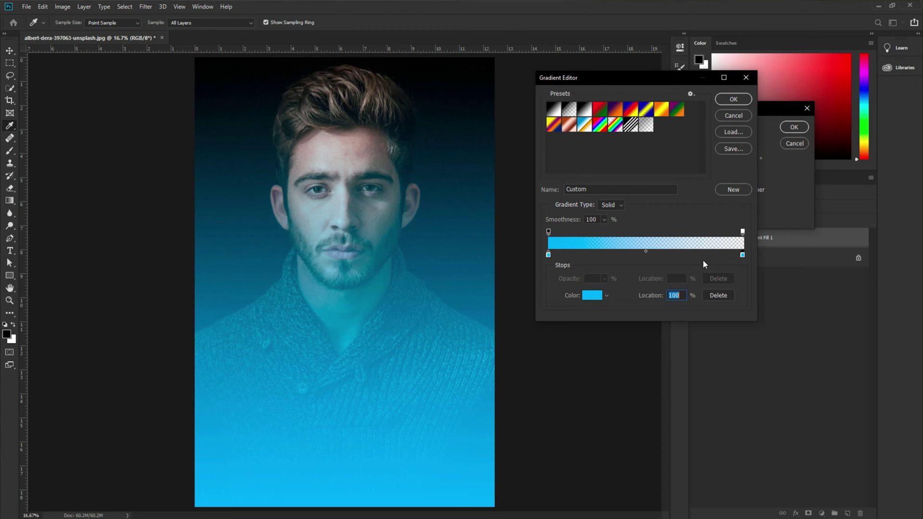
# - Accept the cyan gradient, set its angle to 0°, and commit the fill
pyautogui.click(742, 100)
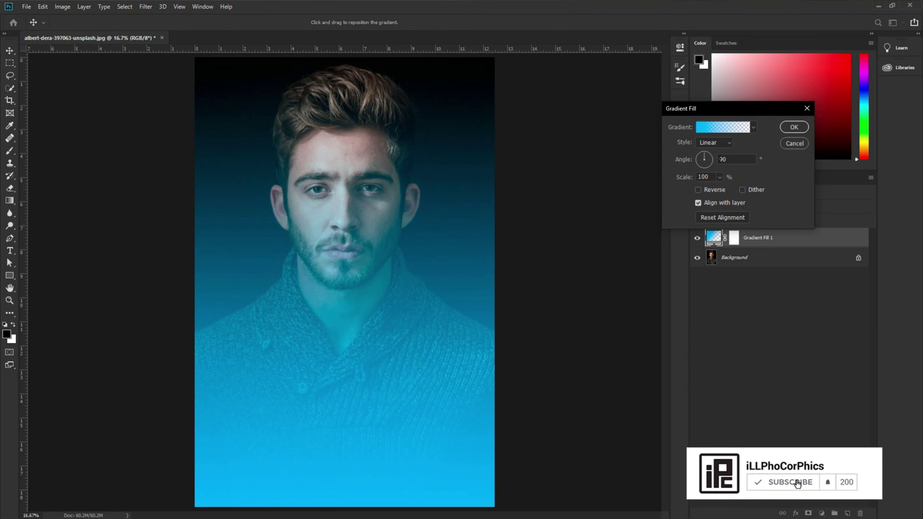
pyautogui.click(710, 159)
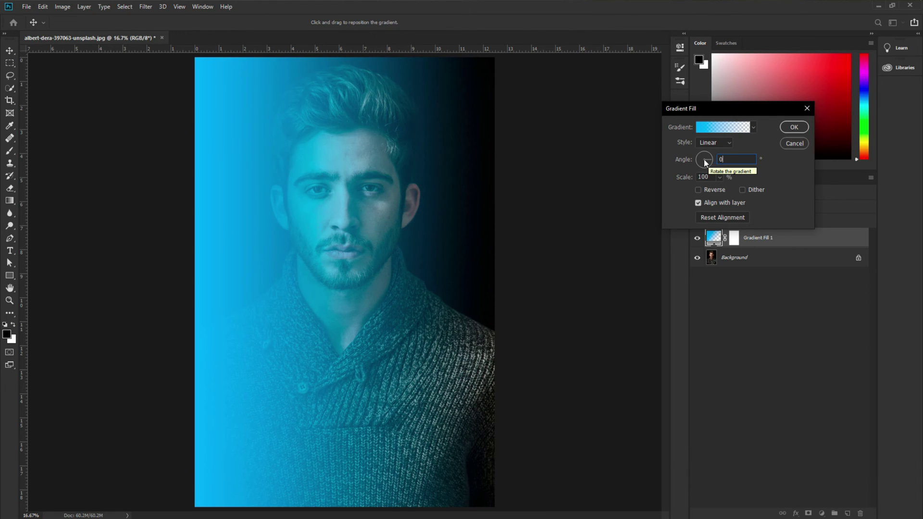
pyautogui.click(789, 128)
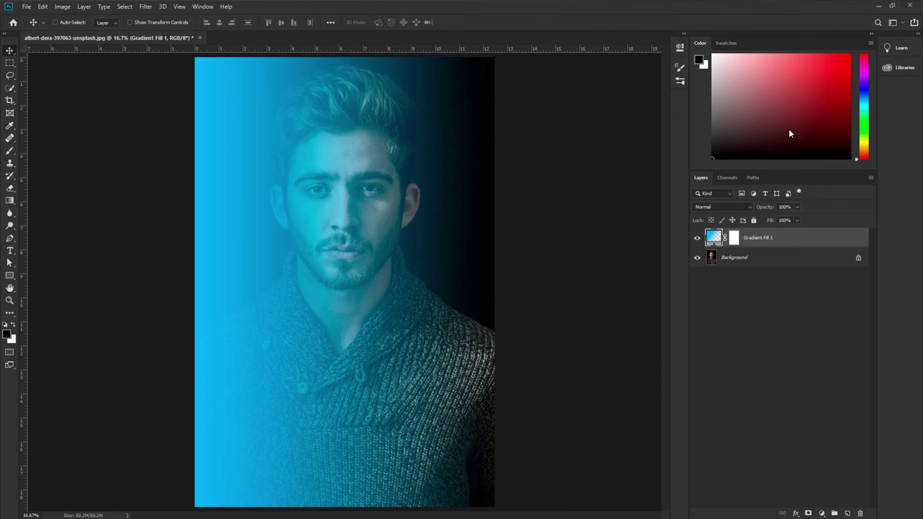
# - Duplicate the gradient layer with Ctrl+J and reverse the copy's gradient direction
pyautogui.hotkey('ctrl', 'j')
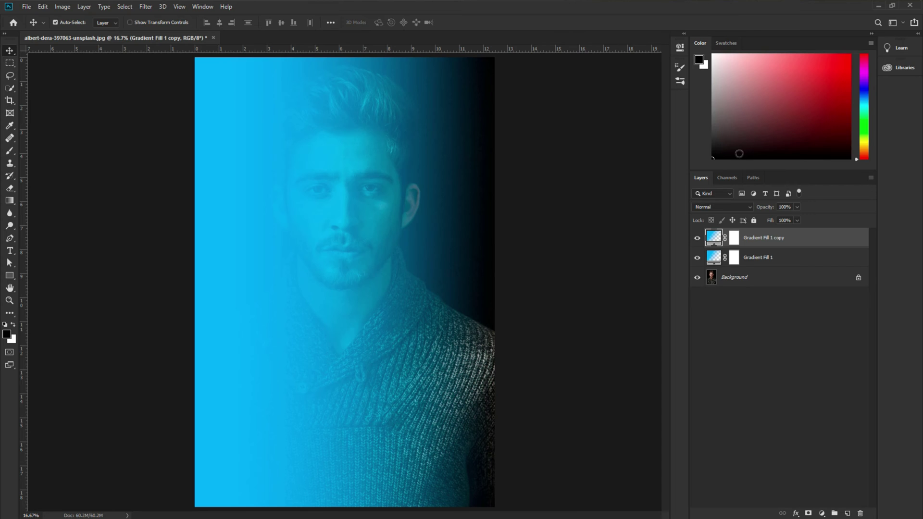
pyautogui.doubleClick(717, 237)
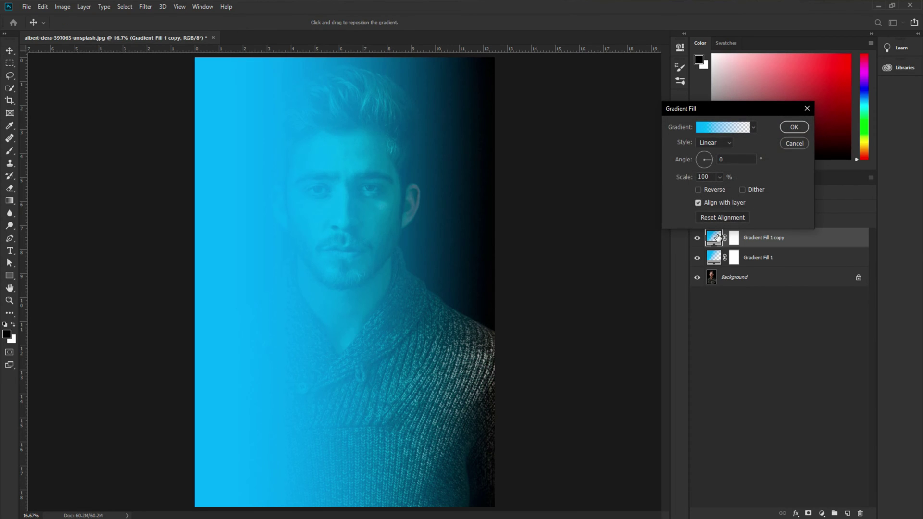
pyautogui.click(698, 189)
pyautogui.click(727, 128)
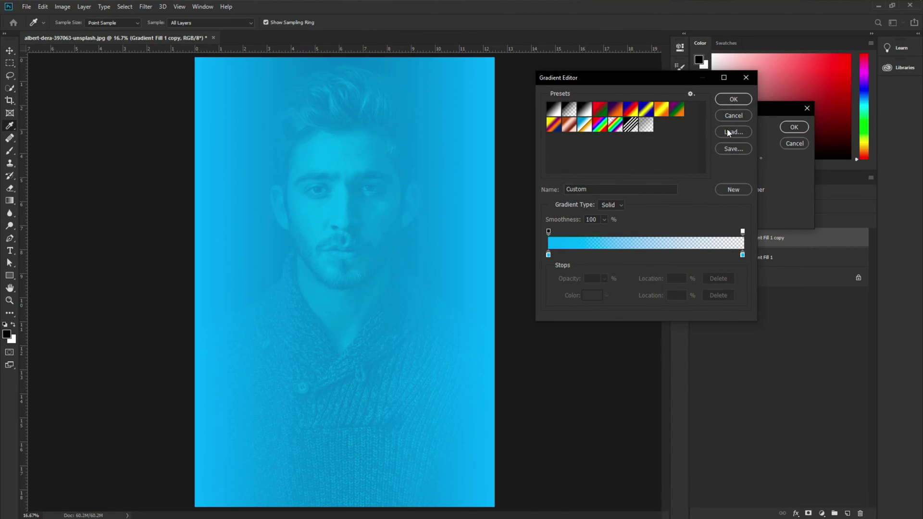
# - Change the copy's left stop to magenta ff21c8 and copy the hex value
pyautogui.doubleClick(547, 254)
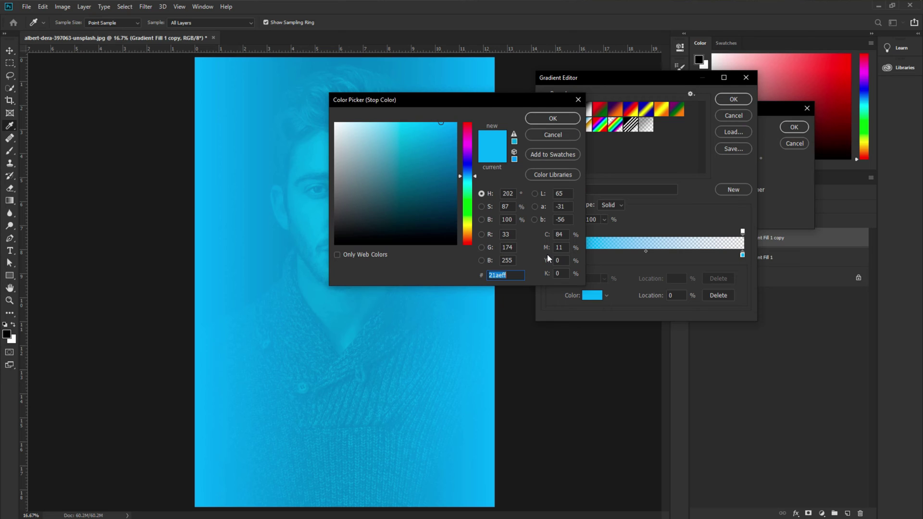
pyautogui.moveTo(469, 151); pyautogui.dragTo(467, 140)
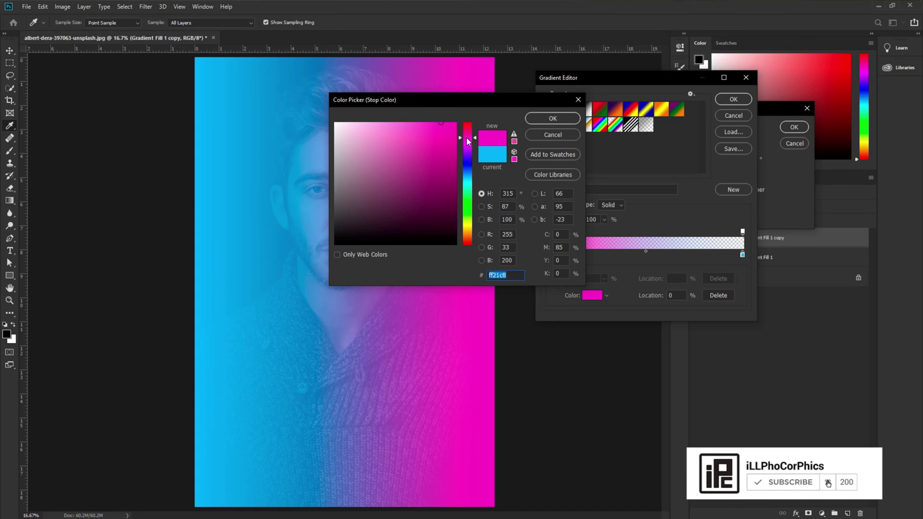
pyautogui.rightClick(492, 276)
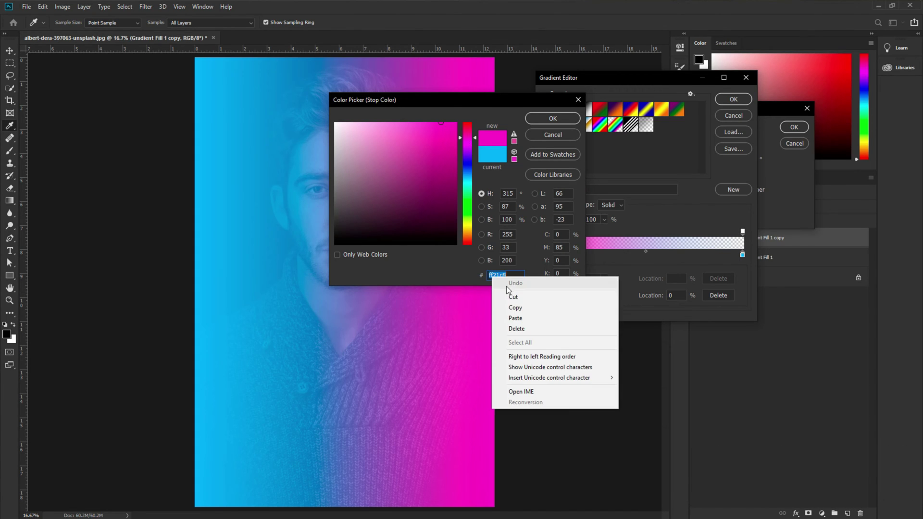
pyautogui.click(513, 309)
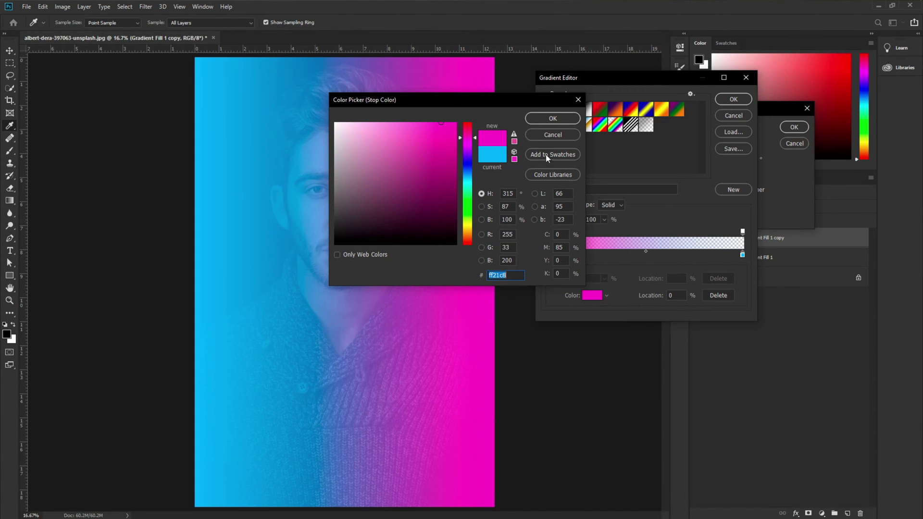
pyautogui.click(553, 119)
# - Paste ff21c8 into the right stop and accept the magenta gradient
pyautogui.click(742, 256)
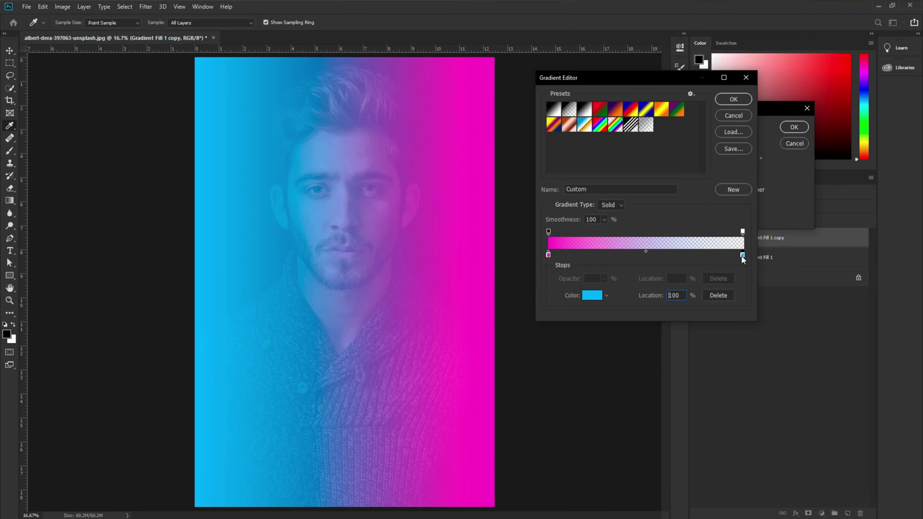
pyautogui.click(594, 296)
pyautogui.rightClick(493, 276)
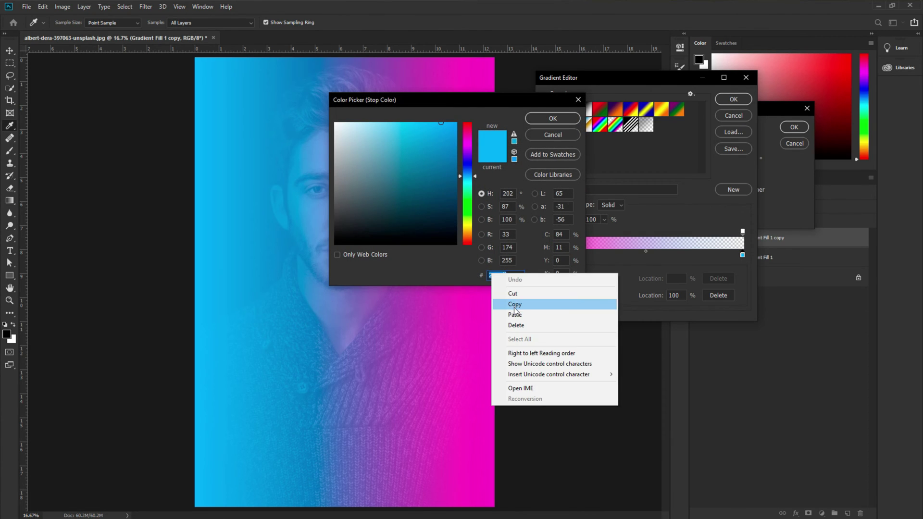
pyautogui.click(515, 314)
pyautogui.click(552, 119)
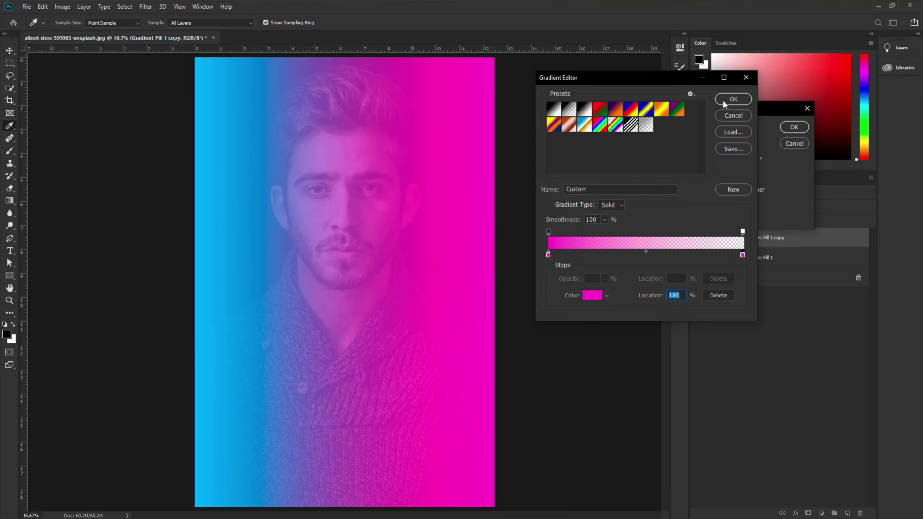
pyautogui.click(733, 99)
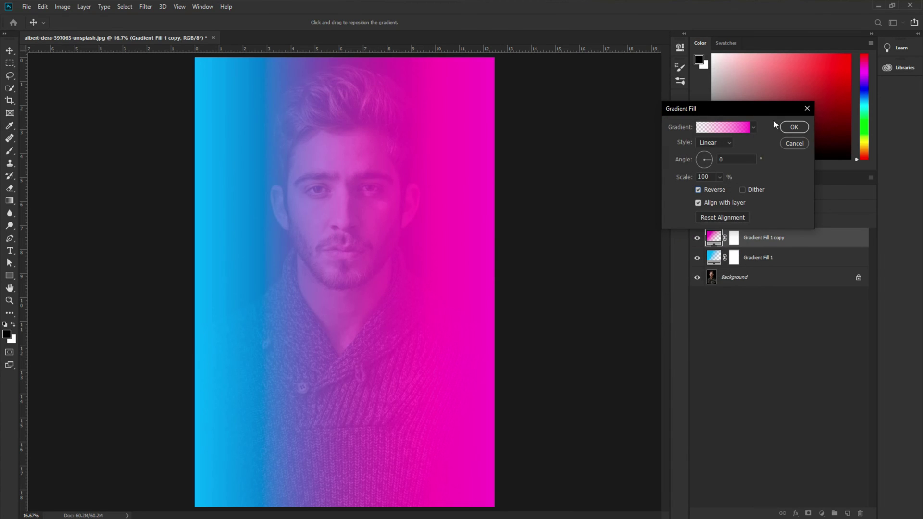
# - Commit the magenta gradient, then Ctrl+J both the magenta layer and Gradient Fill 1
pyautogui.click(801, 128)
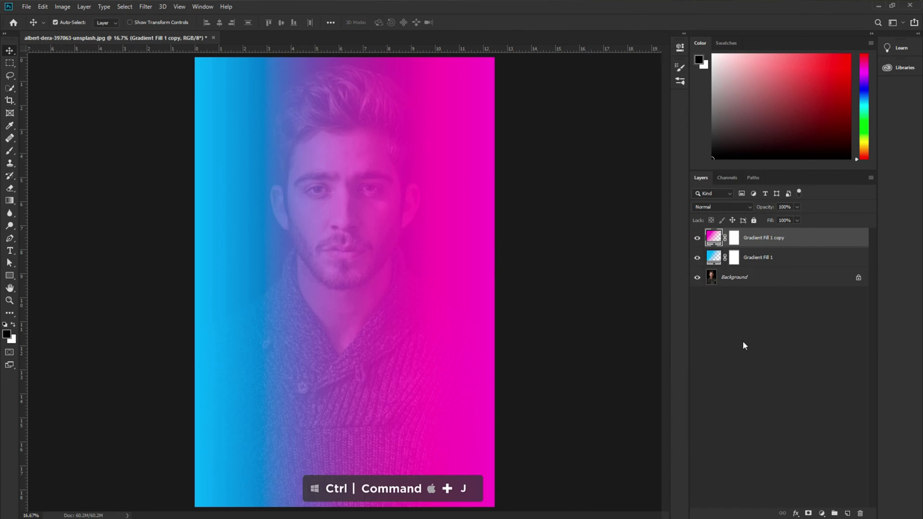
pyautogui.hotkey('ctrl', 'j')
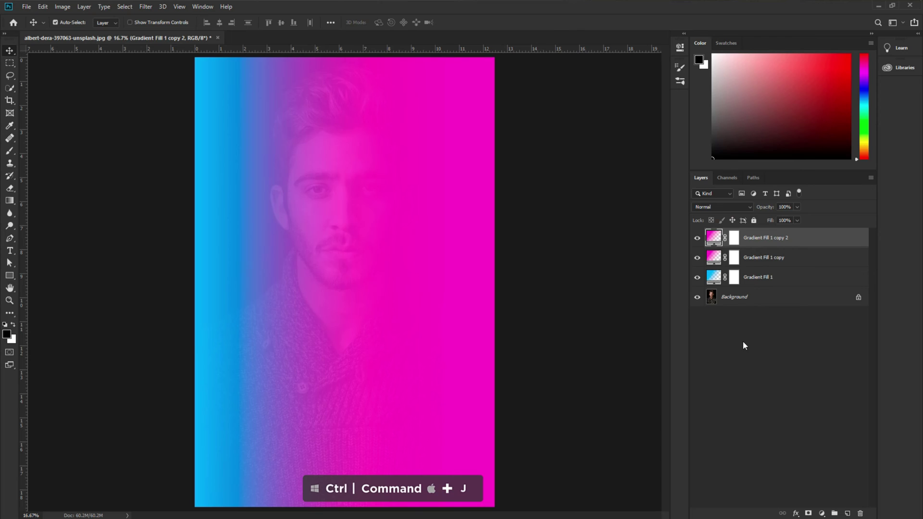
pyautogui.click(771, 277)
pyautogui.hotkey('ctrl', 'j')
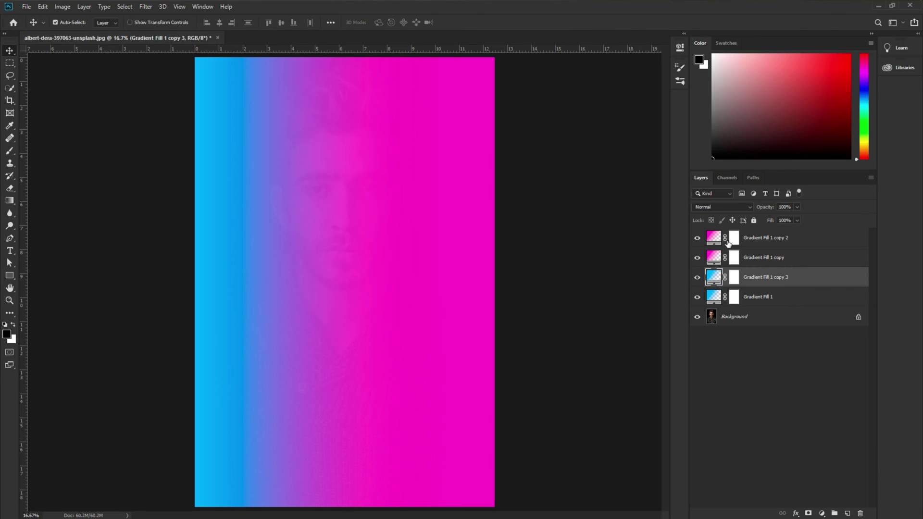
# - Switch Gradient Fill 1 copy 2, copy, copy 3 and Gradient Fill 1 to Overlay
pyautogui.click(754, 246)
pyautogui.click(710, 208)
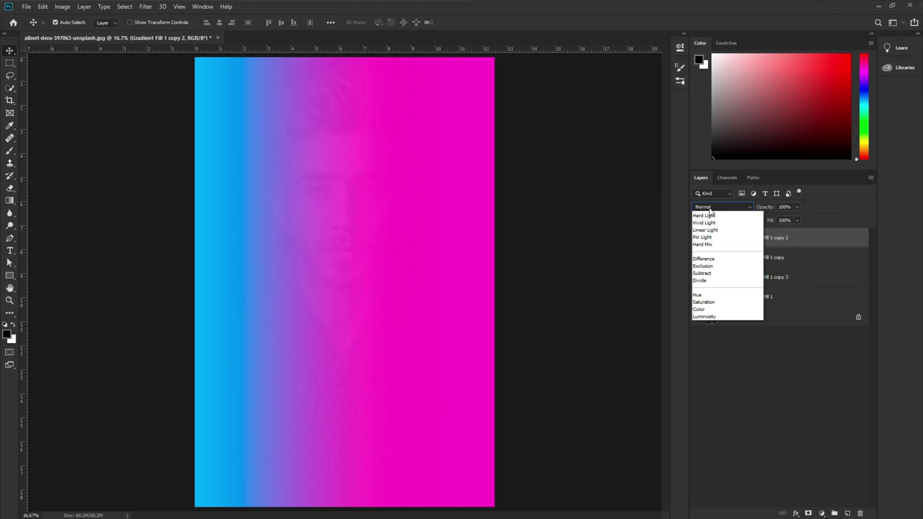
pyautogui.click(717, 323)
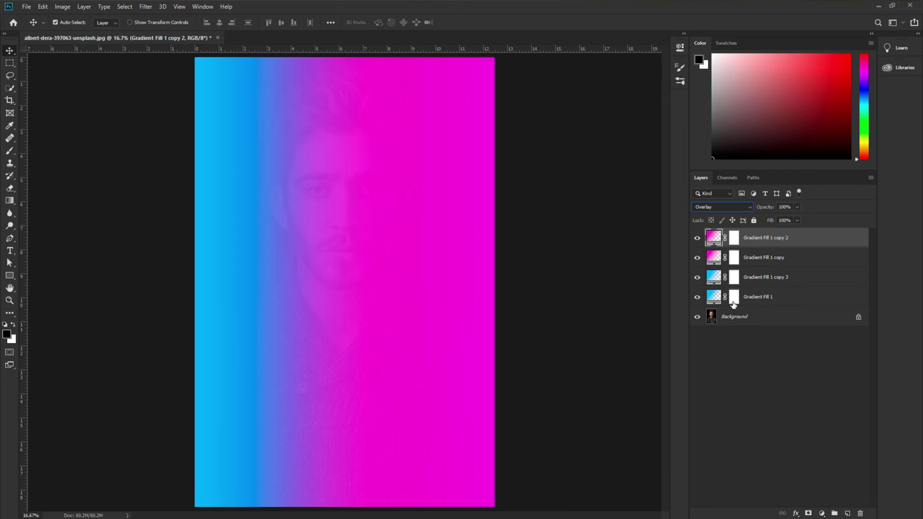
pyautogui.click(765, 259)
pyautogui.click(716, 207)
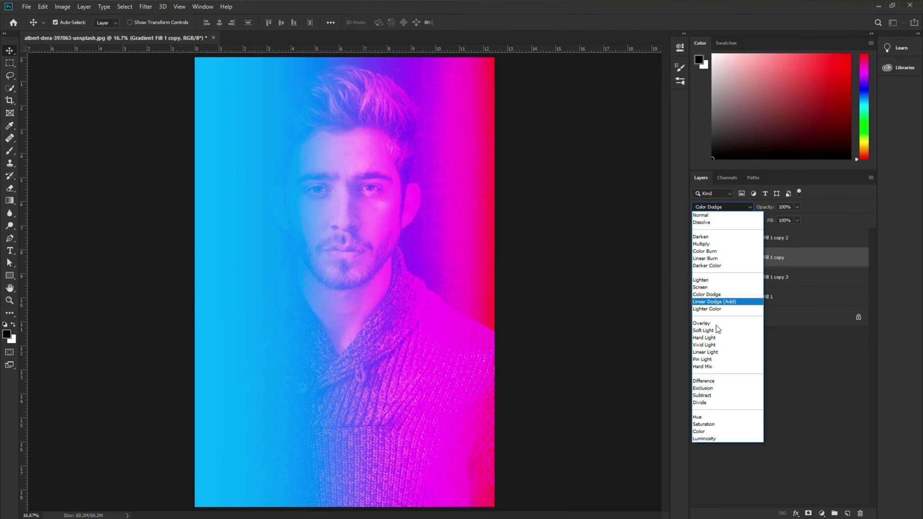
pyautogui.click(716, 324)
pyautogui.click(752, 281)
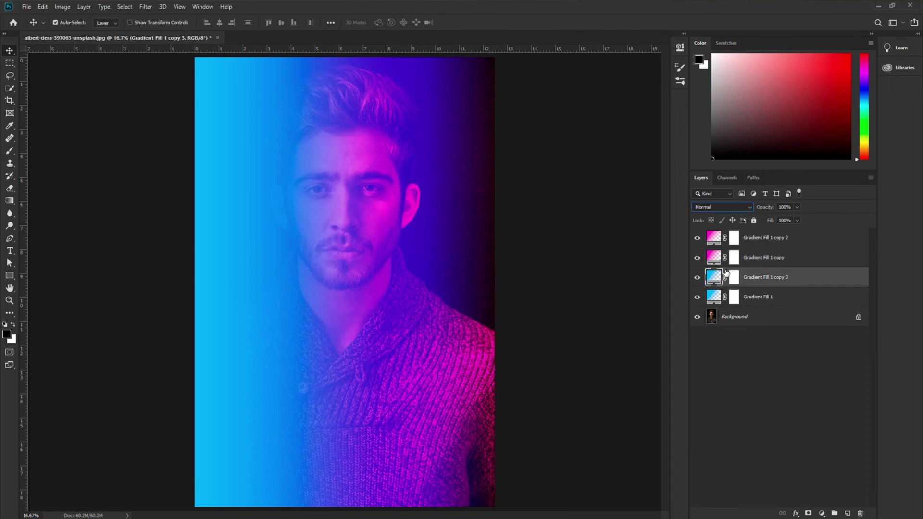
pyautogui.click(716, 207)
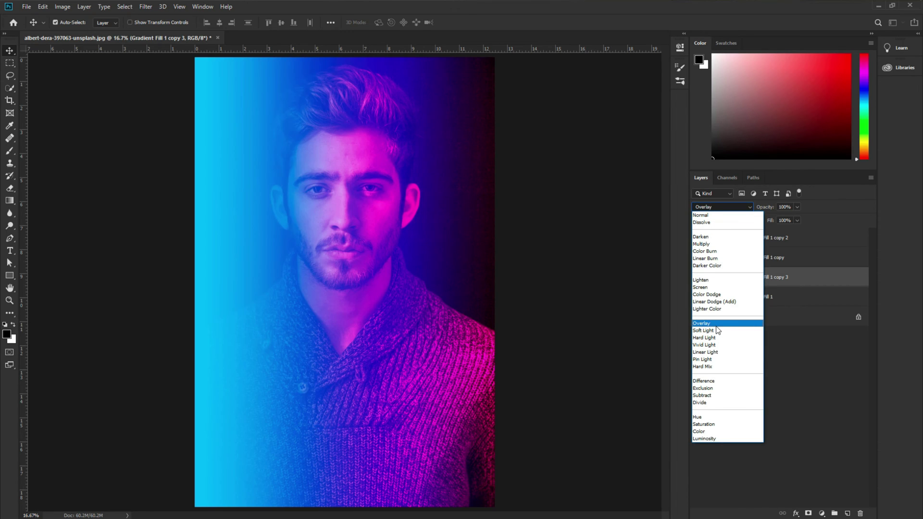
pyautogui.click(716, 324)
pyautogui.click(749, 296)
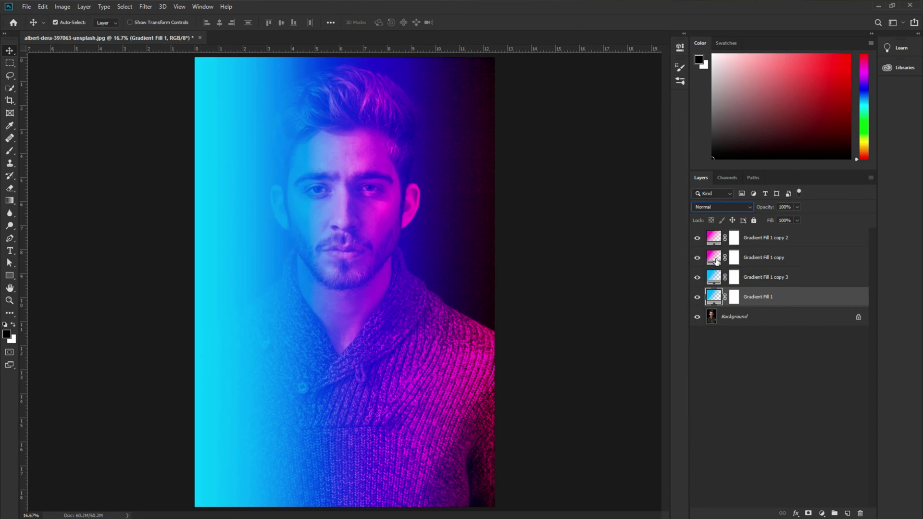
pyautogui.click(722, 208)
pyautogui.click(716, 323)
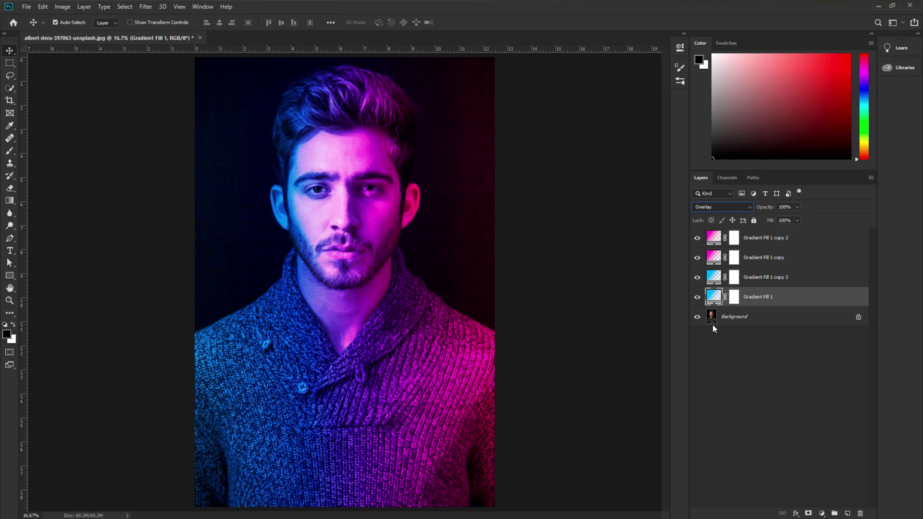
# - Drag Gradient Fill 1's stops to about 60% so the cyan fades out sooner
pyautogui.doubleClick(714, 298)
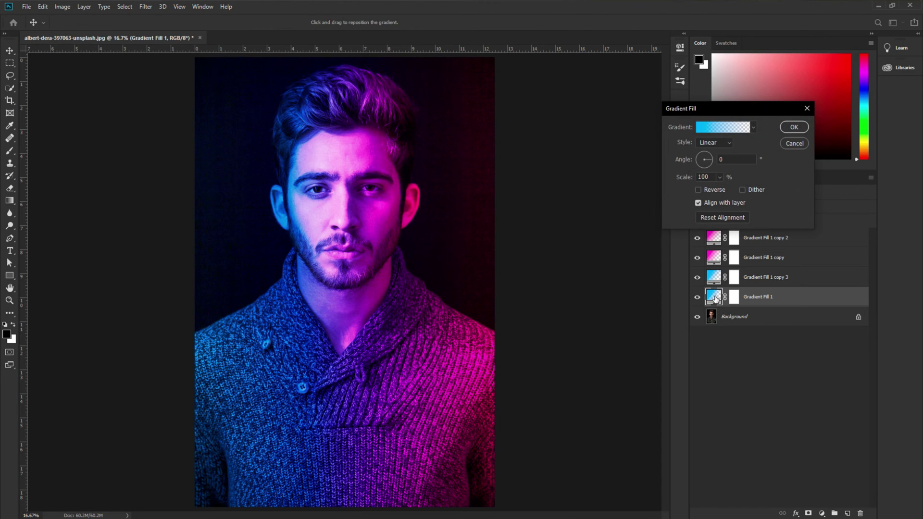
pyautogui.click(733, 127)
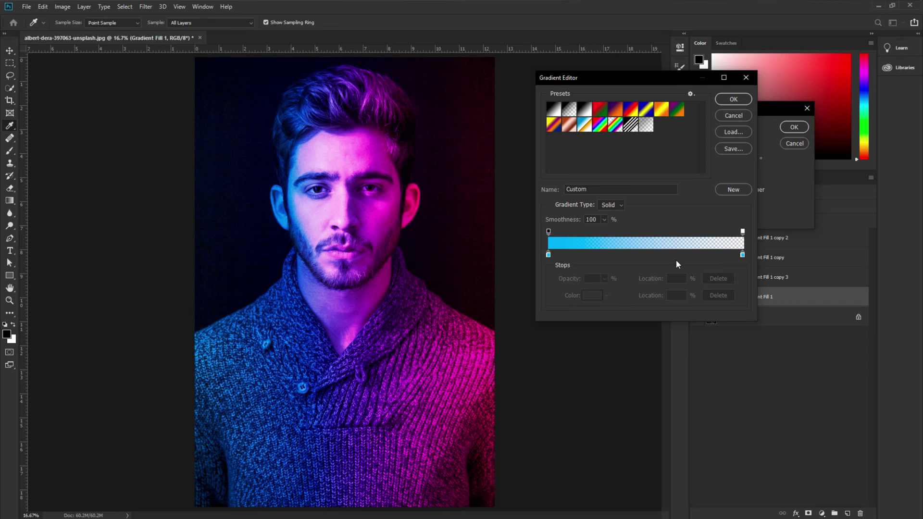
pyautogui.moveTo(743, 234); pyautogui.dragTo(666, 239)
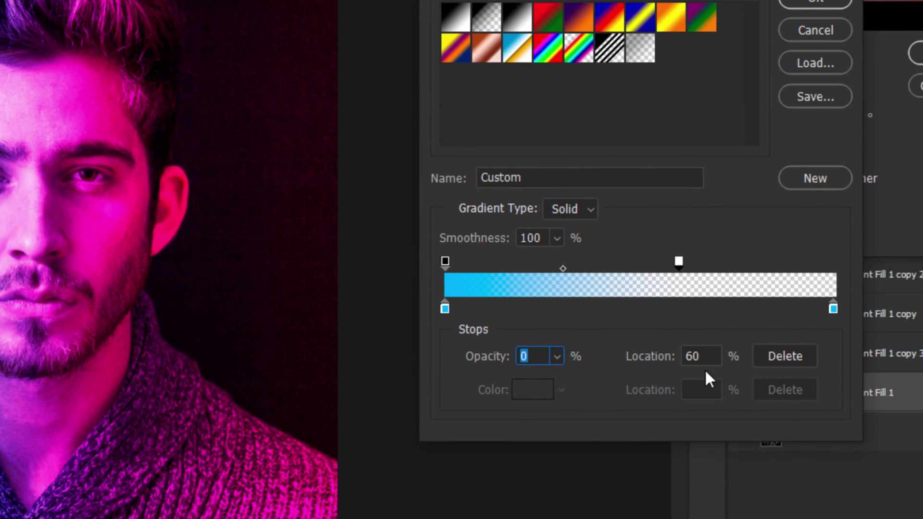
pyautogui.moveTo(831, 310); pyautogui.dragTo(682, 314)
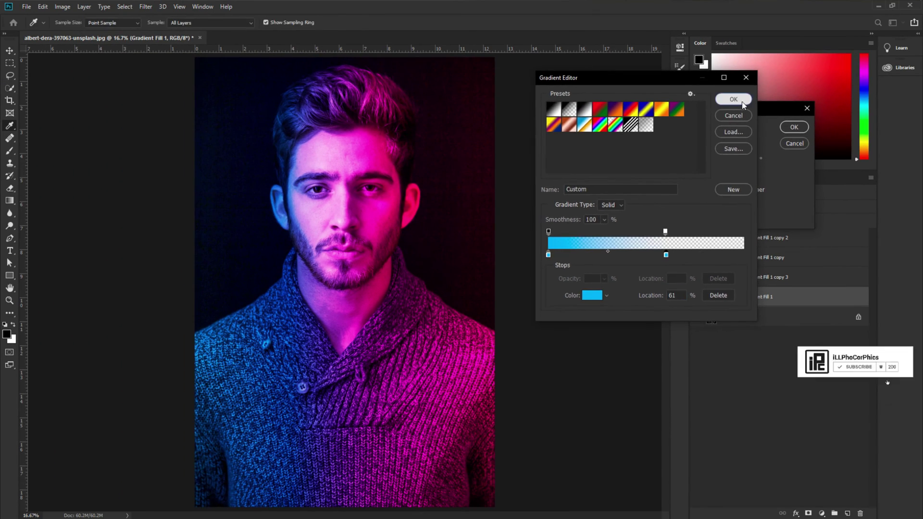
pyautogui.click(815, 2)
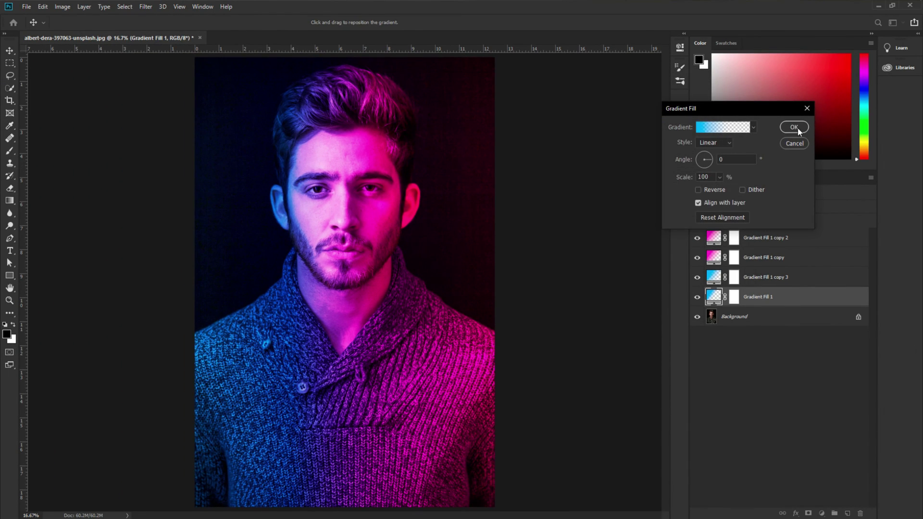
pyautogui.click(794, 127)
# - Drag Gradient Fill 1 copy 3's stops to about 60% to shorten the cyan fade
pyautogui.doubleClick(713, 276)
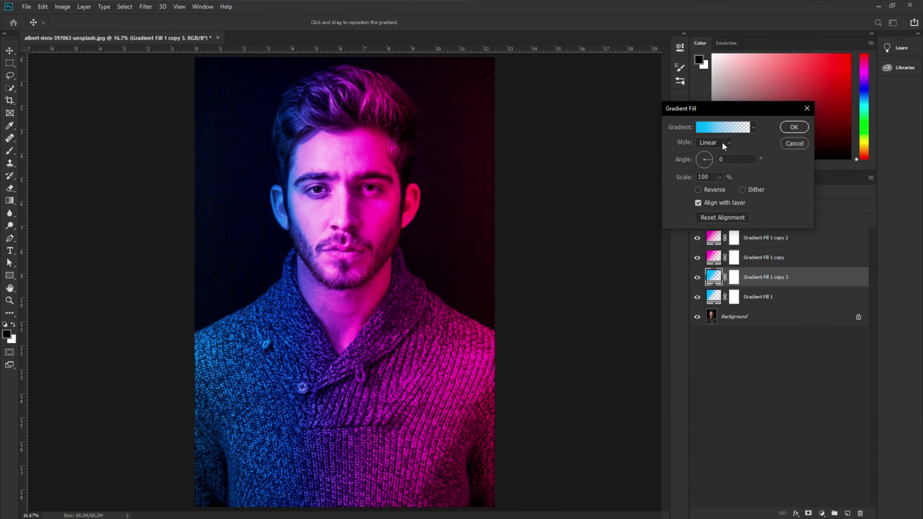
pyautogui.click(719, 128)
pyautogui.moveTo(743, 232); pyautogui.dragTo(666, 238)
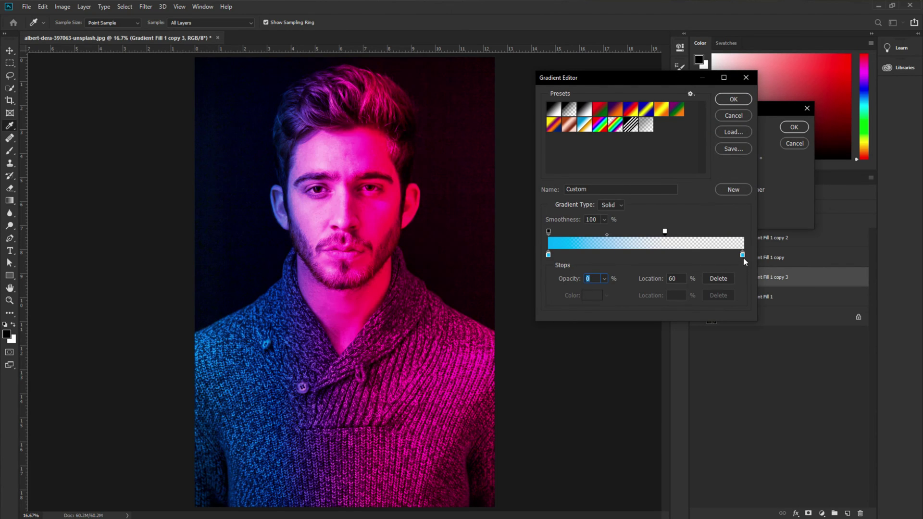
pyautogui.moveTo(742, 255); pyautogui.dragTo(666, 257)
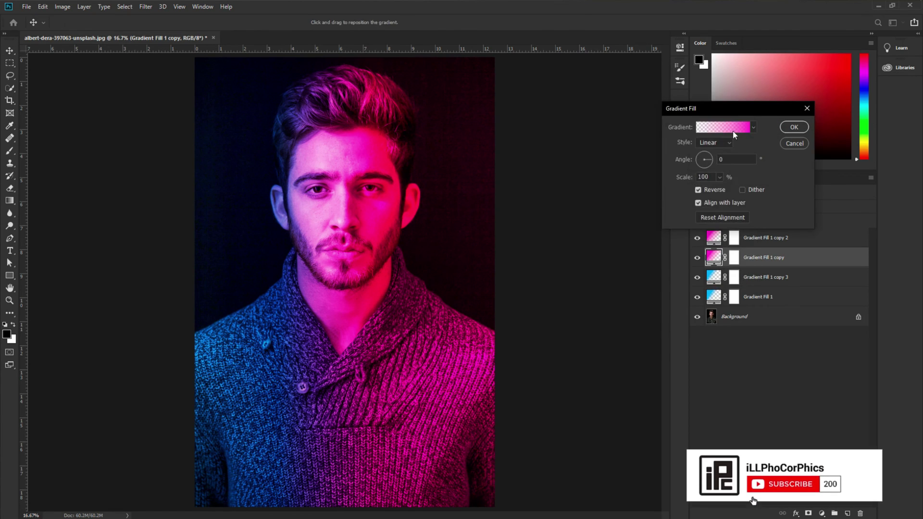
# - Move Gradient Fill 1 copy 2's magenta end stop to about 60% and apply it
pyautogui.click(732, 127)
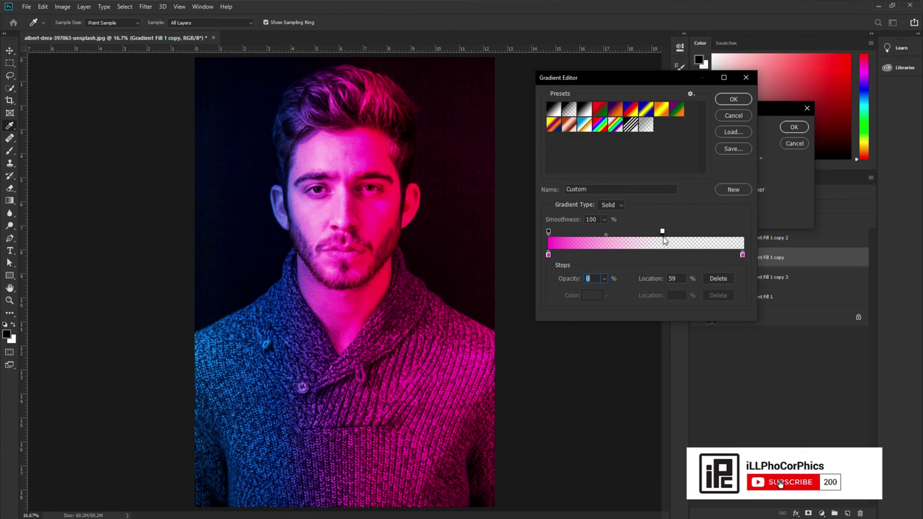
pyautogui.click(744, 116)
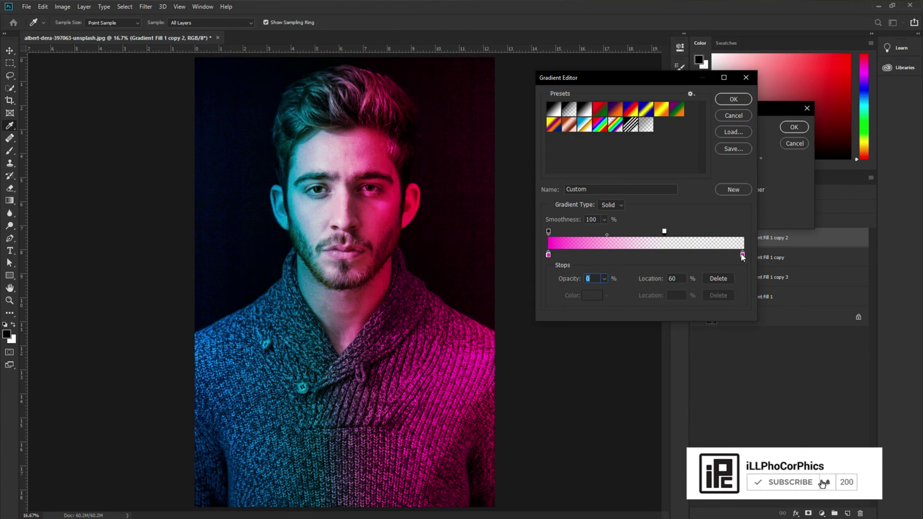
pyautogui.moveTo(743, 255); pyautogui.dragTo(666, 255)
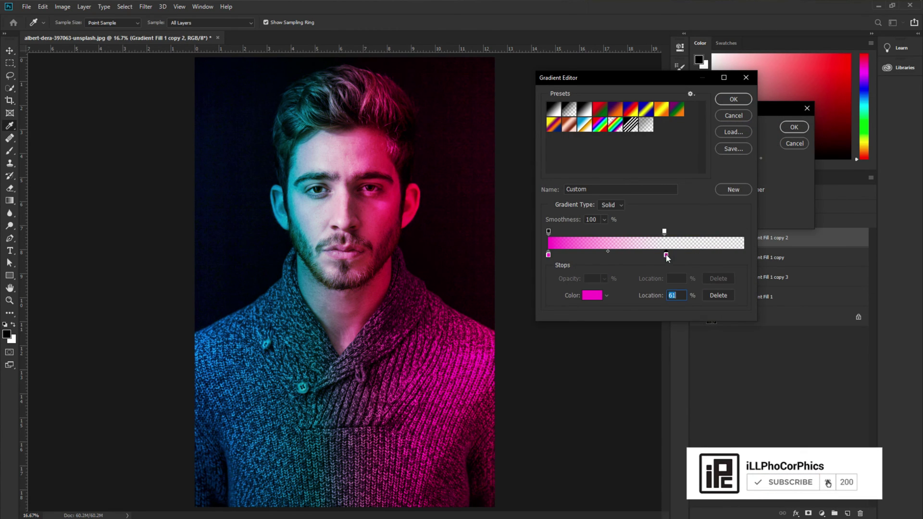
pyautogui.click(729, 99)
pyautogui.click(794, 130)
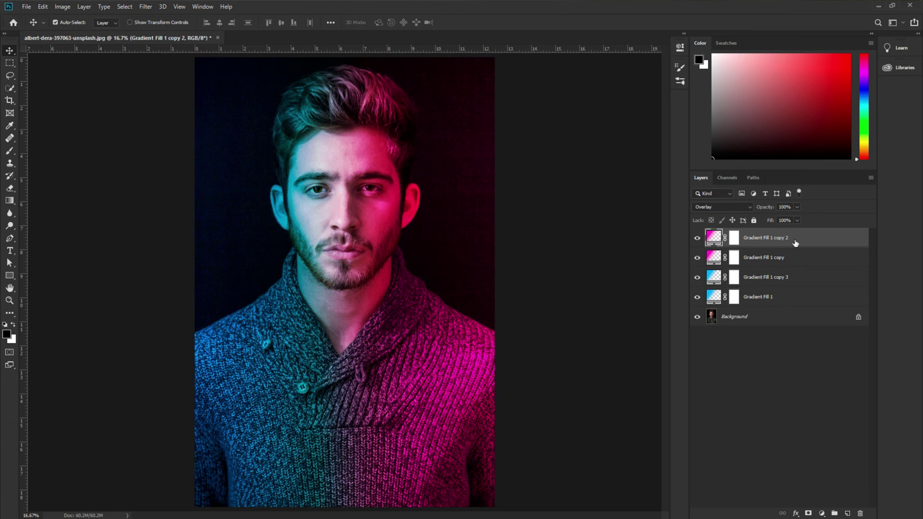
# - Lower Gradient Fill 1 copy 2 to 57% opacity with 79% fill
pyautogui.moveTo(769, 212)
pyautogui.mouseDown()
pyautogui.moveTo(748, 211)
pyautogui.moveTo(768, 222)
pyautogui.moveTo(753, 224)
pyautogui.moveTo(774, 221)
pyautogui.mouseUp()
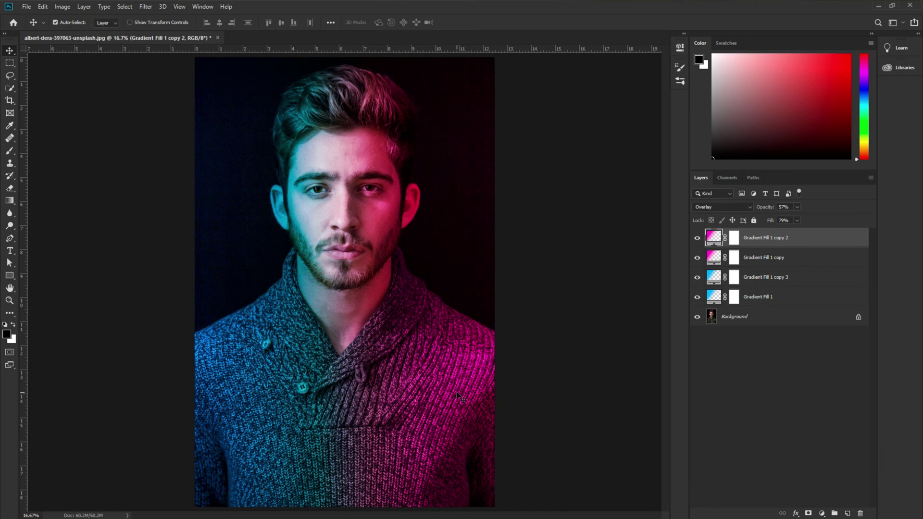
# - Set the gradient angle to 45° on Gradient Fill 1 copy 2 and Gradient Fill 1 copy
pyautogui.doubleClick(713, 237)
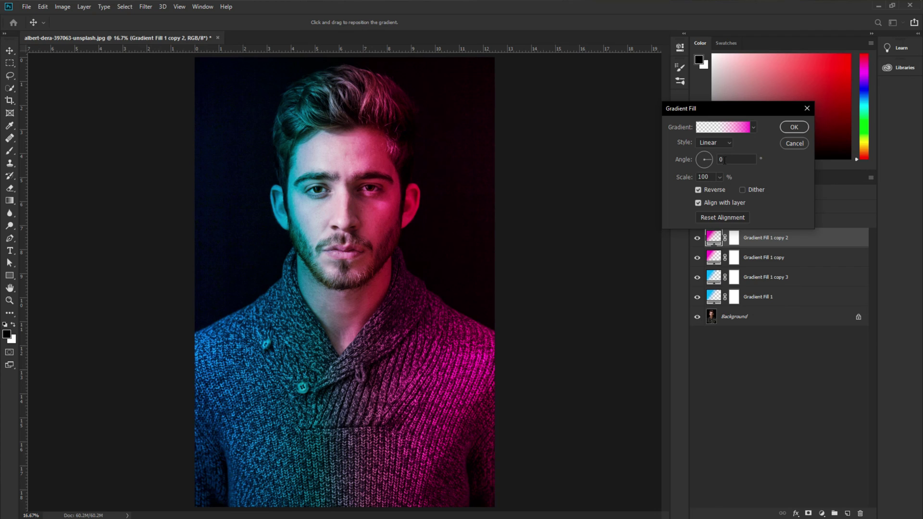
pyautogui.click(724, 160)
pyautogui.write('45')
pyautogui.click(800, 131)
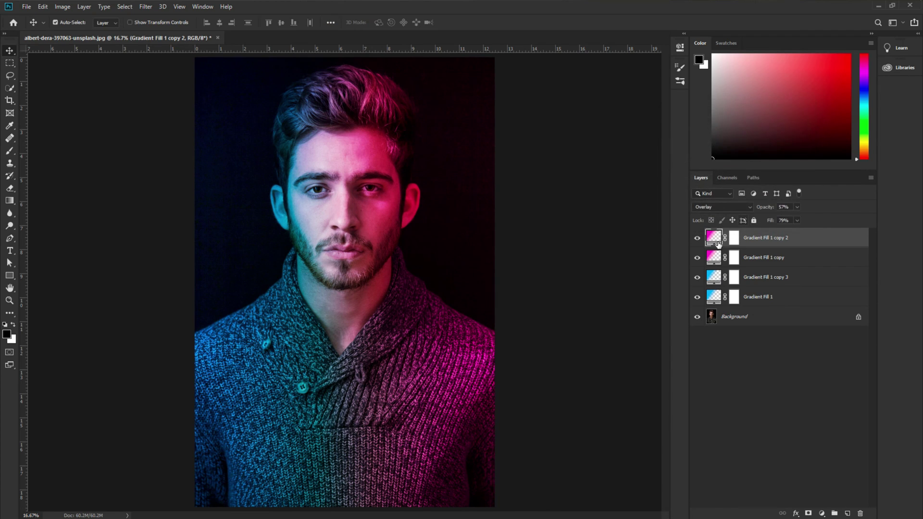
pyautogui.doubleClick(712, 255)
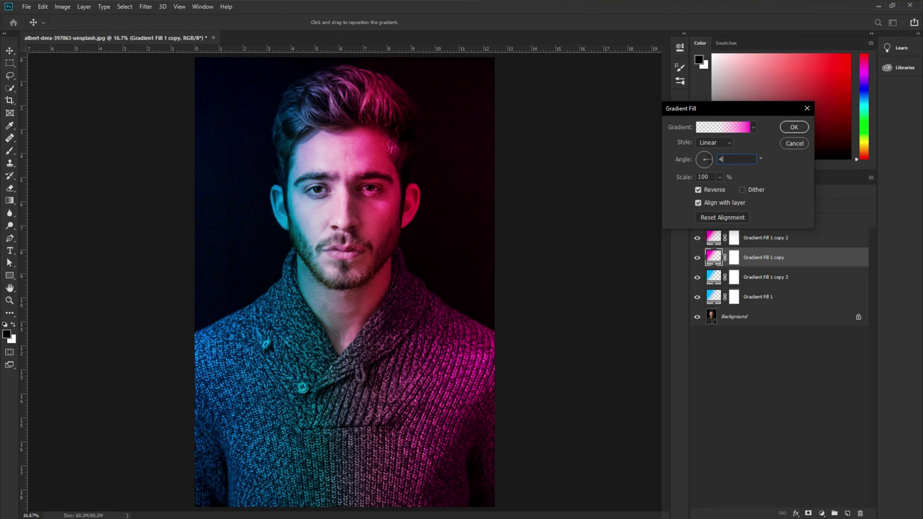
pyautogui.press('BackSpace')
pyautogui.write('45')
pyautogui.click(793, 127)
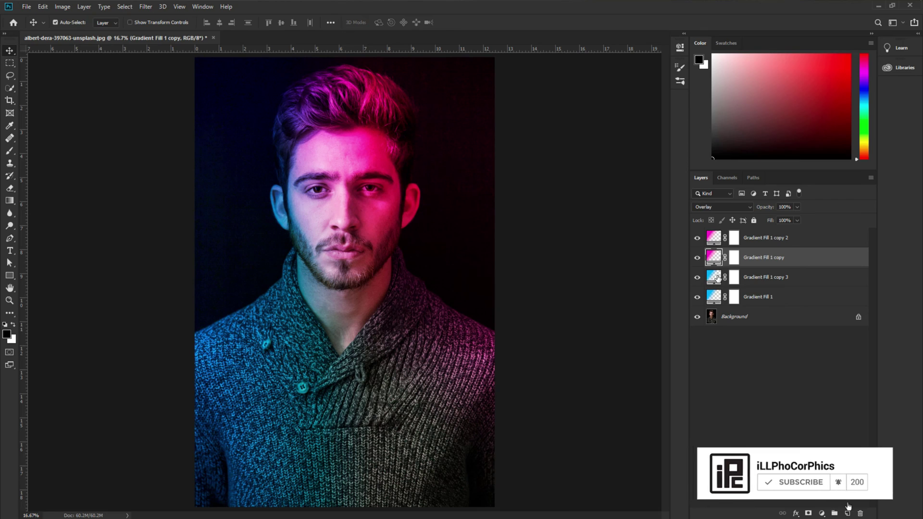
# - Set Gradient Fill 1 copy 3's gradient angle to -45°
pyautogui.doubleClick(716, 277)
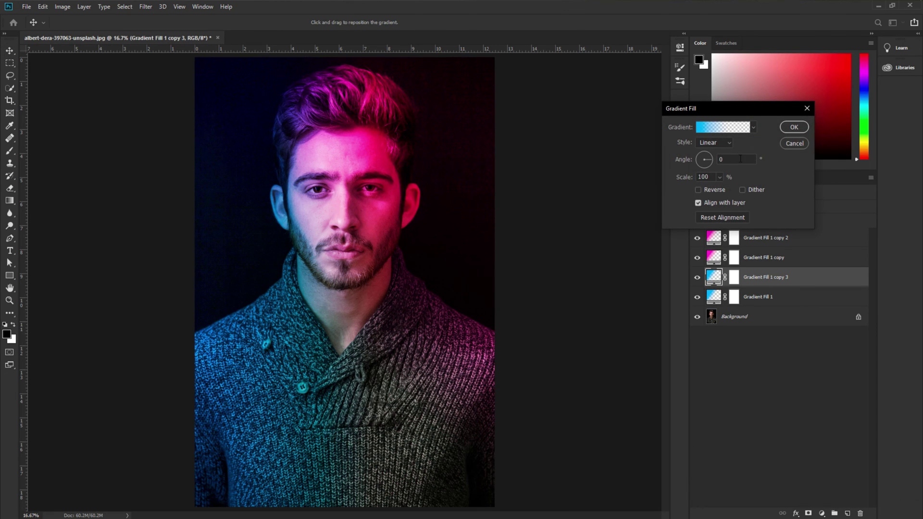
pyautogui.click(719, 159)
pyautogui.write('-45')
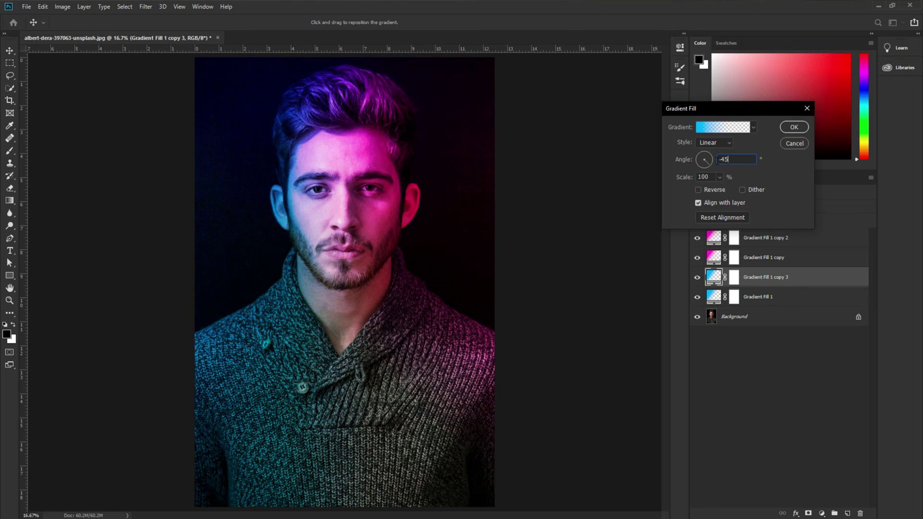
pyautogui.click(790, 129)
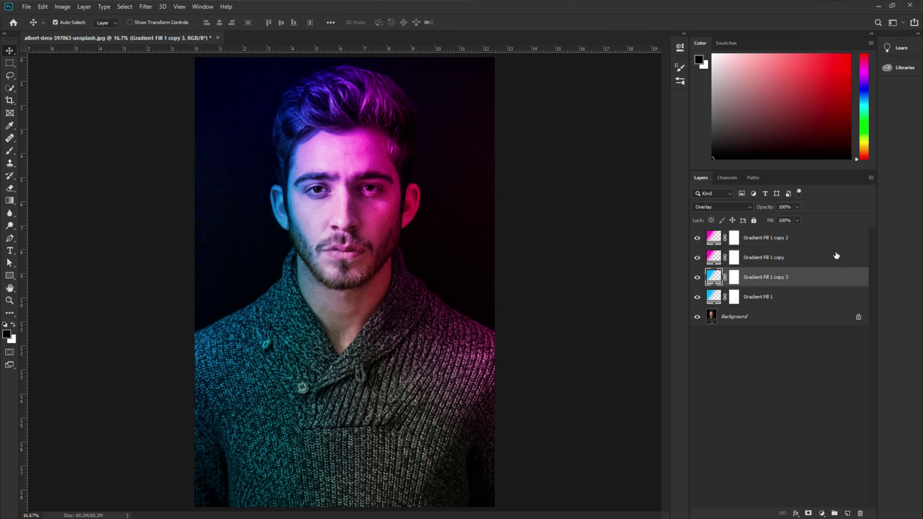
pyautogui.click(820, 244)
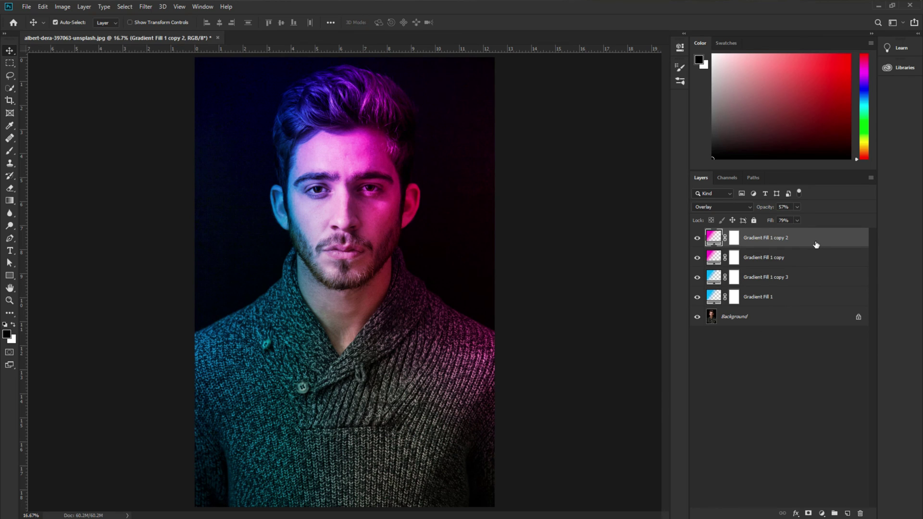
# - Group the four gradient layers with Ctrl+G and add Brightness/Contrast at brightness -15, contrast 38
pyautogui.keyDown('shift'); pyautogui.click(799, 296); pyautogui.keyUp('shift')
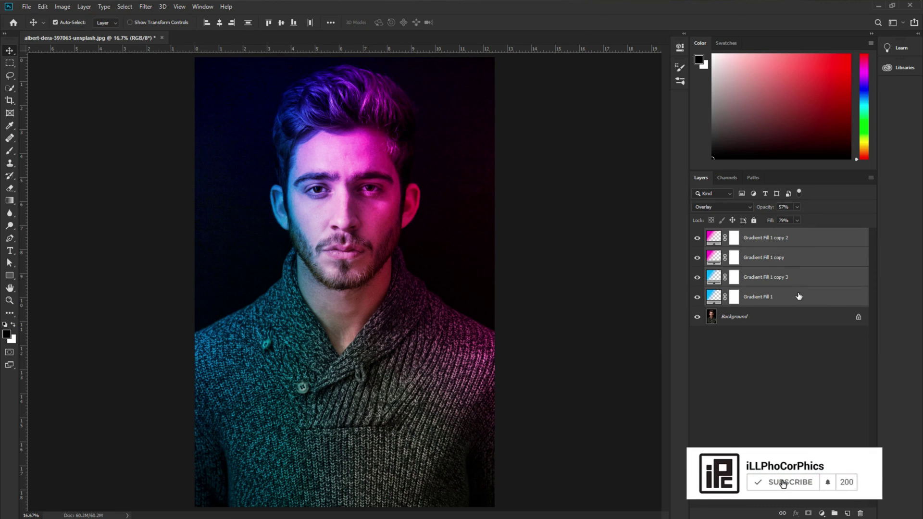
pyautogui.hotkey('ctrl', 'g')
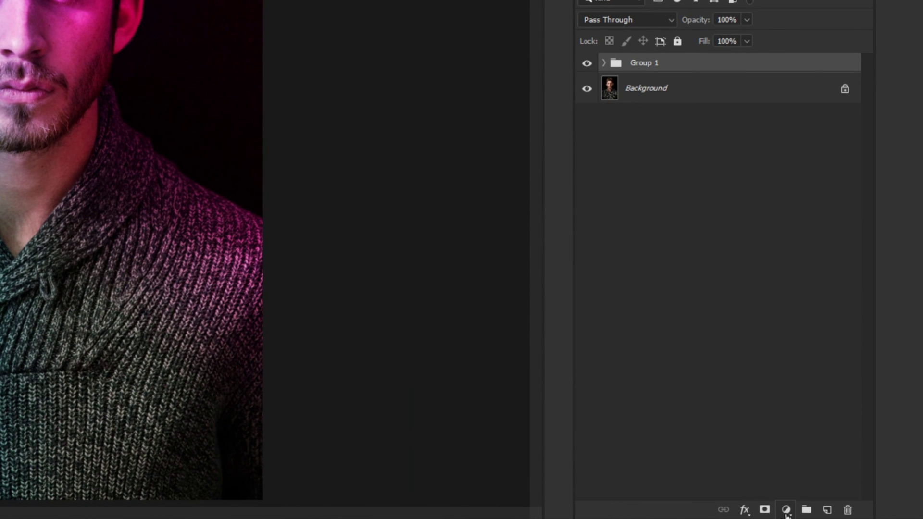
pyautogui.click(821, 514)
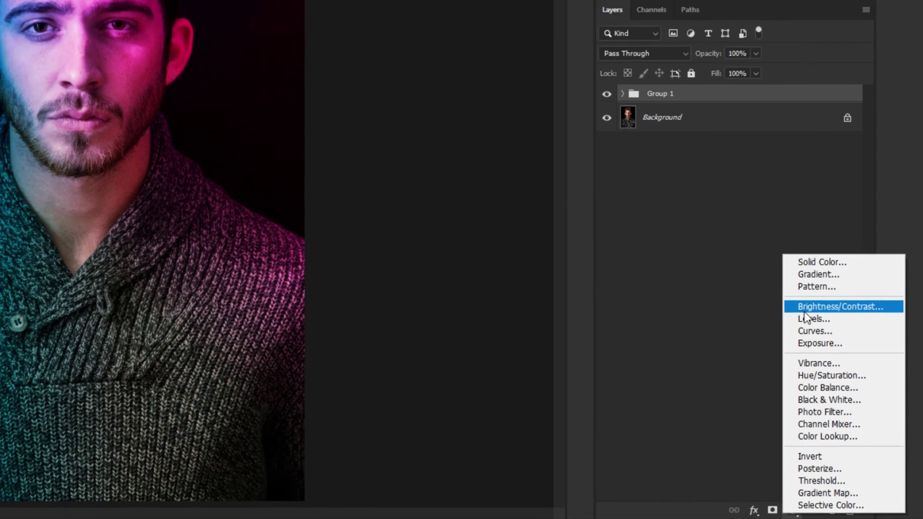
pyautogui.click(827, 292)
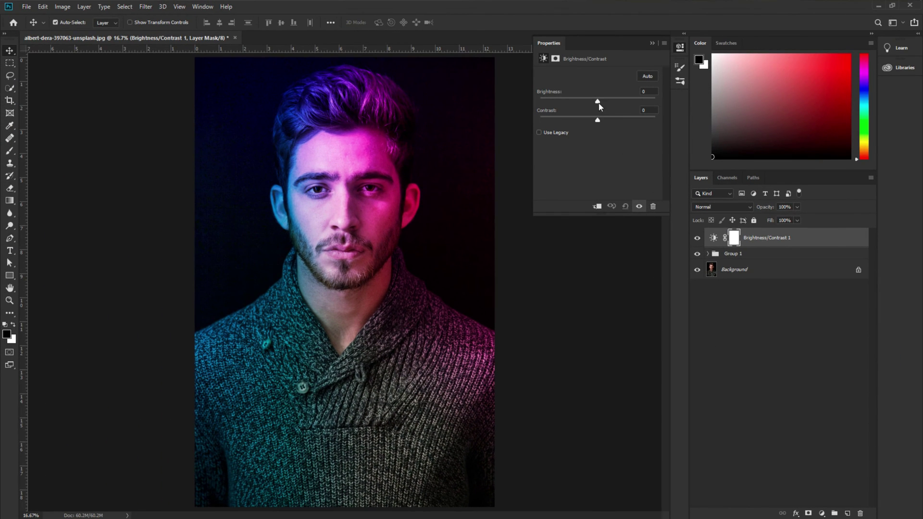
pyautogui.moveTo(599, 103); pyautogui.dragTo(620, 123)
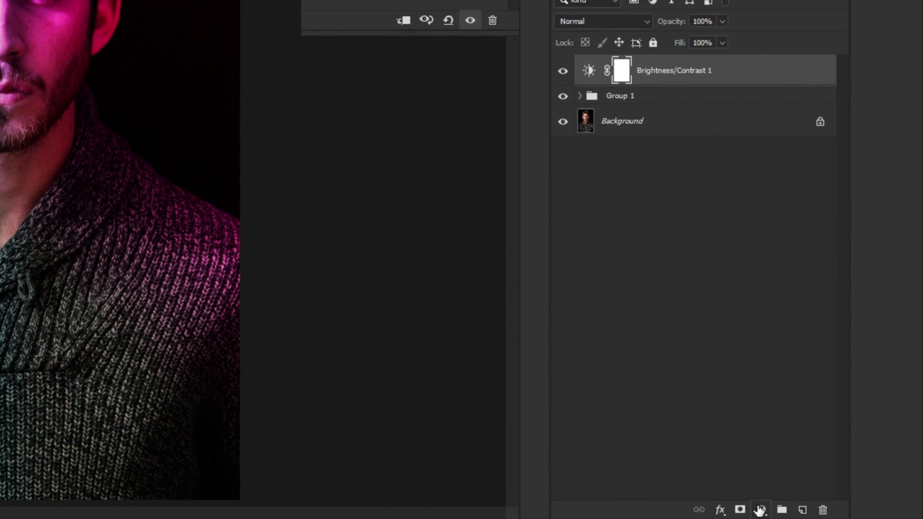
pyautogui.click(798, 511)
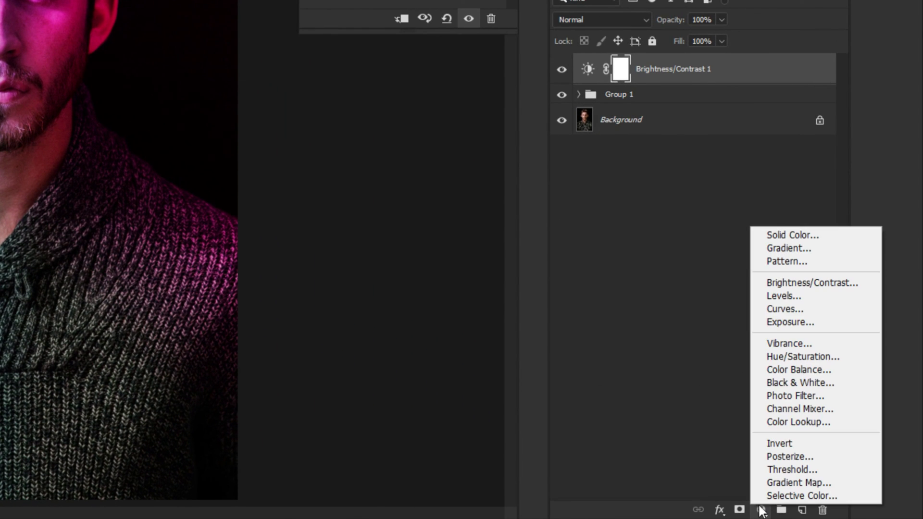
# - Add a Curves 1 layer with a slight midtone lift, then compare against the original photo
pyautogui.click(783, 308)
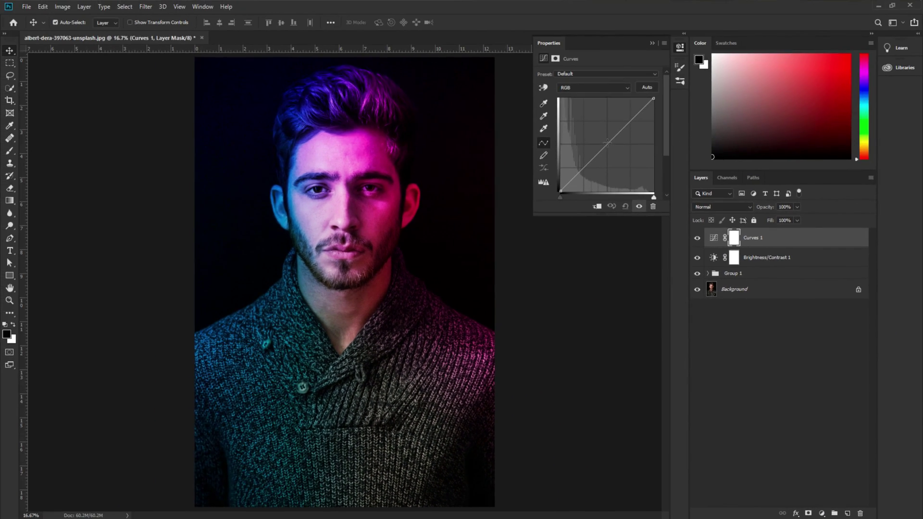
pyautogui.moveTo(606, 143); pyautogui.dragTo(603, 142)
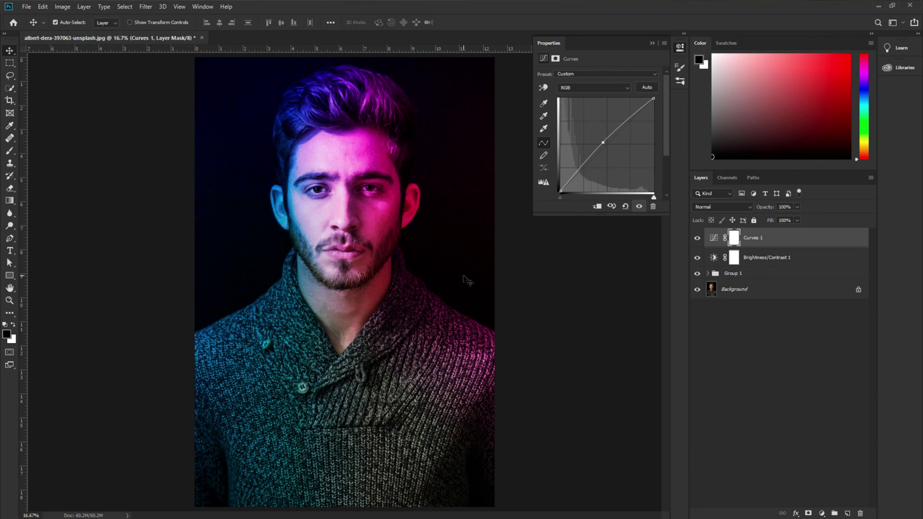
pyautogui.keyDown('alt'); pyautogui.click(697, 289); pyautogui.keyUp('alt')
pyautogui.keyDown('alt'); pyautogui.click(697, 290); pyautogui.keyUp('alt')
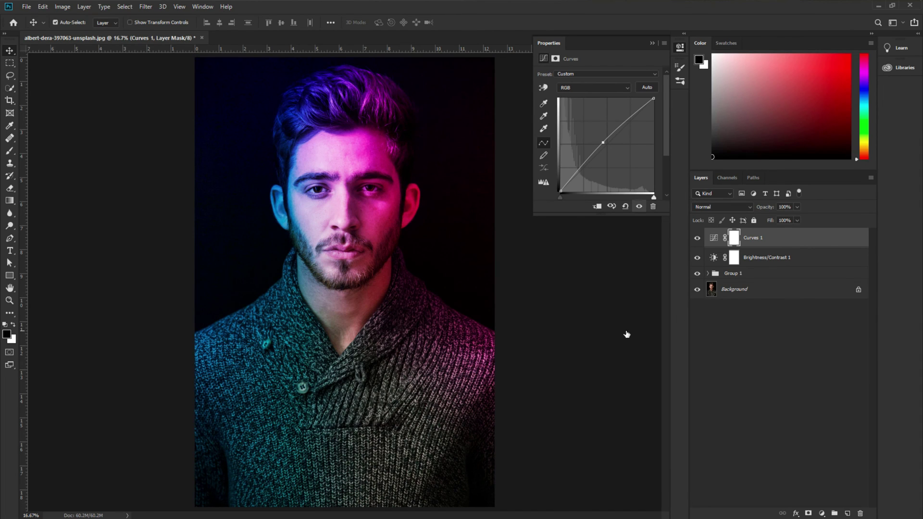